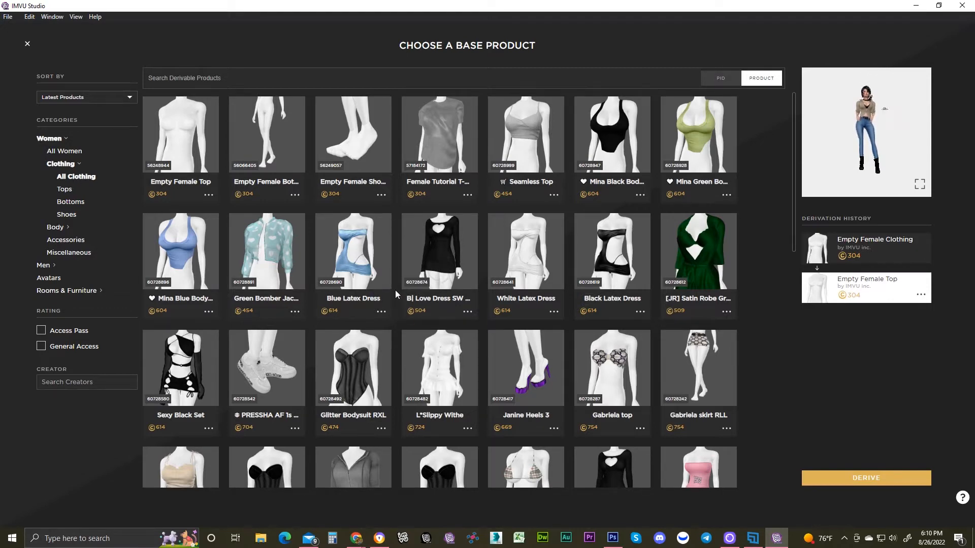
Step: Derive a new product from the black B| Love Dress SW DRV
left_click(441, 276)
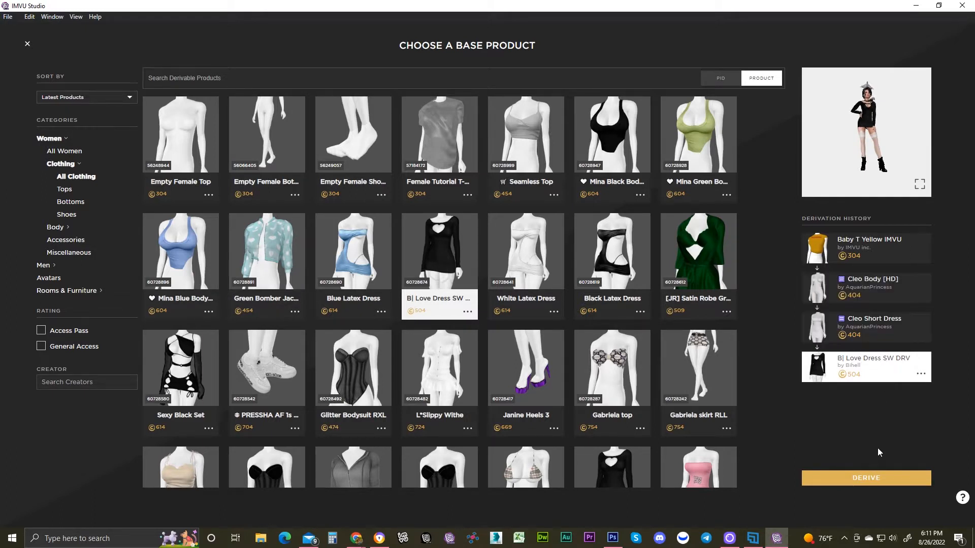
left_click(872, 481)
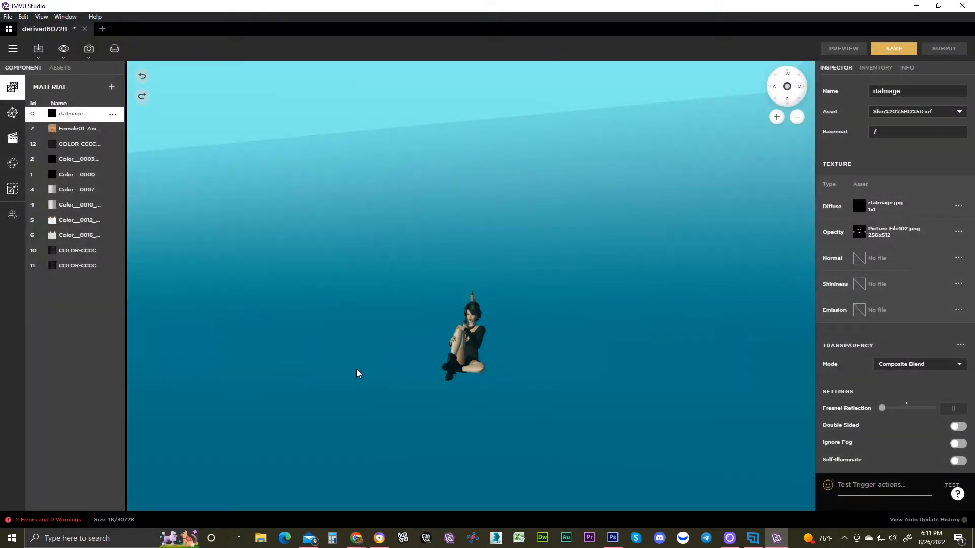
left_click_drag(334, 391, 374, 402)
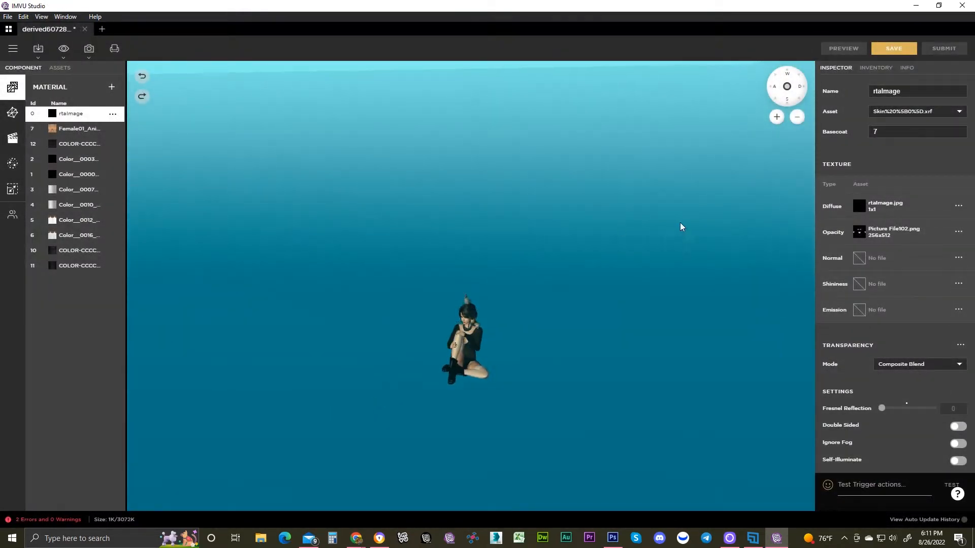
Step: Use the first generated front-view thumbnail for both the Classic and NEXT shop images, and review the product's price, keyword and control settings
left_click(906, 68)
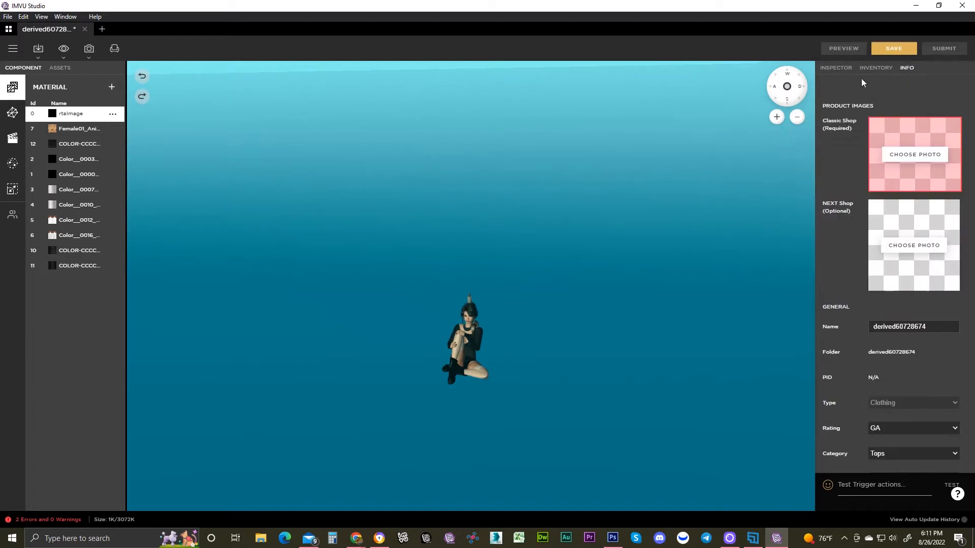
left_click(923, 158)
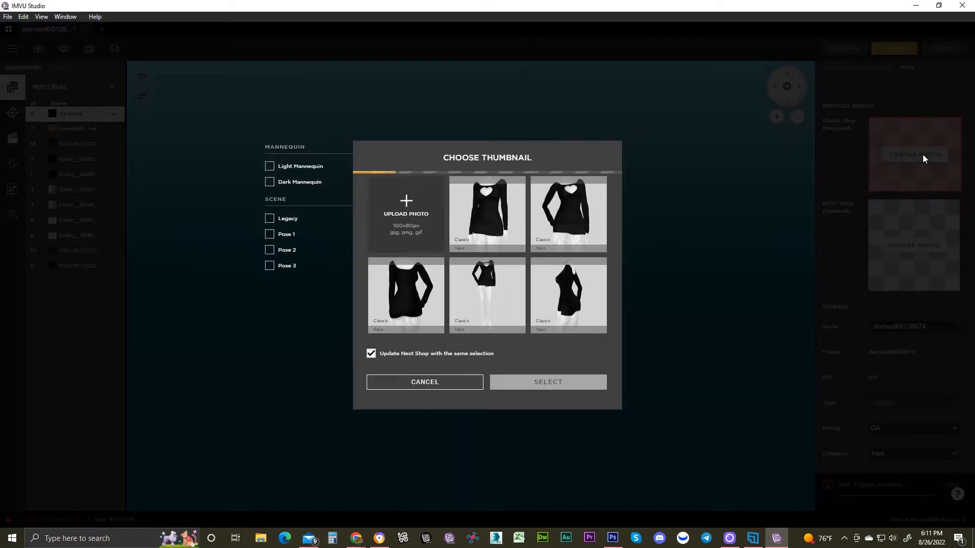
left_click(514, 208)
left_click(539, 384)
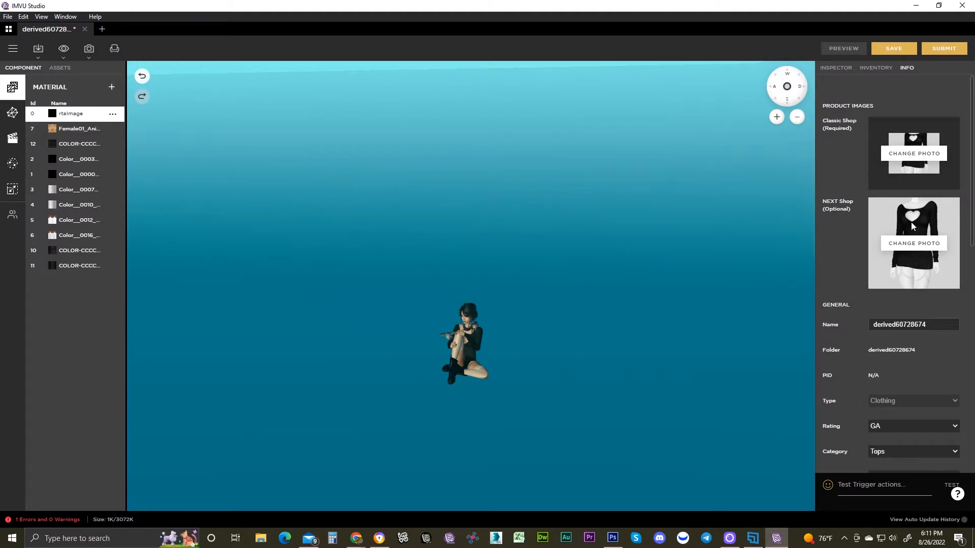
scroll(909, 223, "down", 3)
scroll(845, 213, "down", 5)
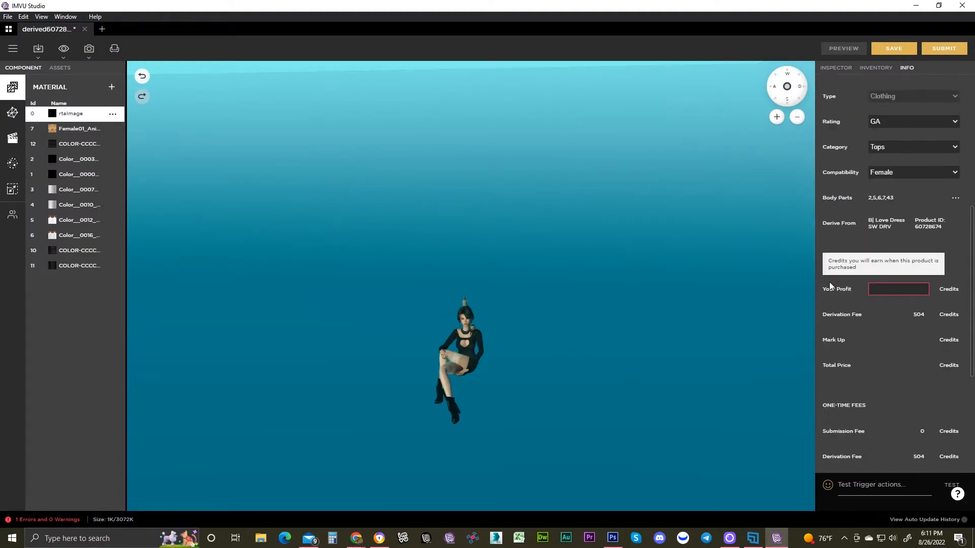
scroll(848, 330, "down", 4)
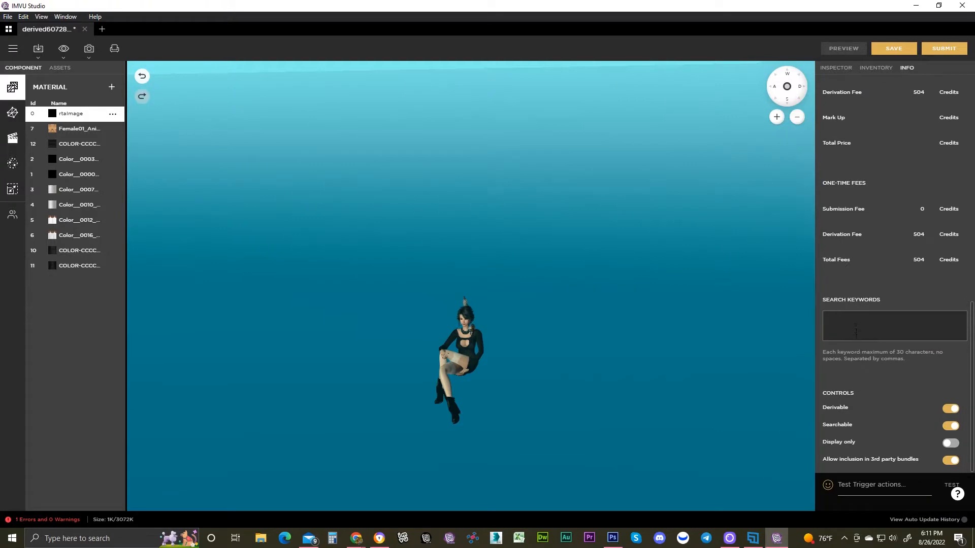
left_click(881, 49)
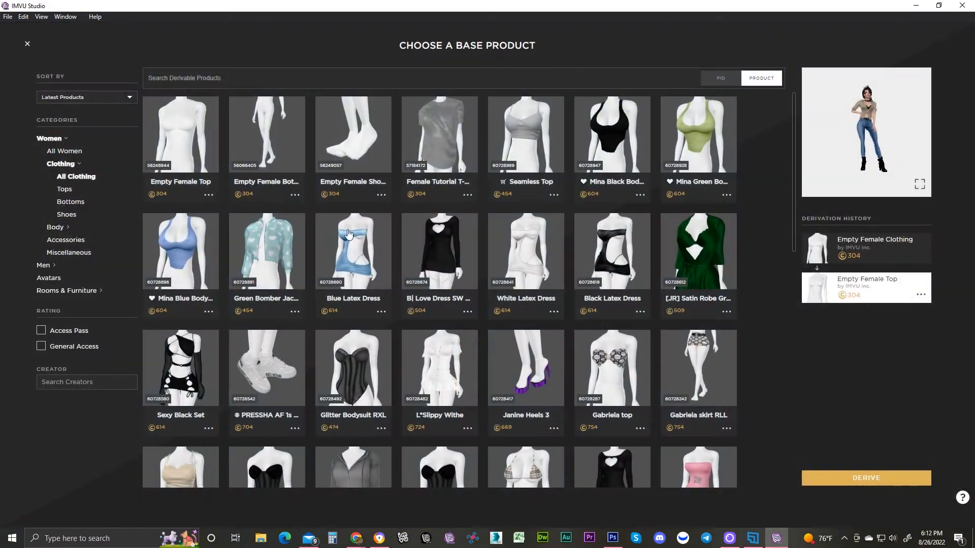
Step: Derive a new product from C. Blue Latex Dress in the derivation history of Blue Latex Dress
left_click(348, 234)
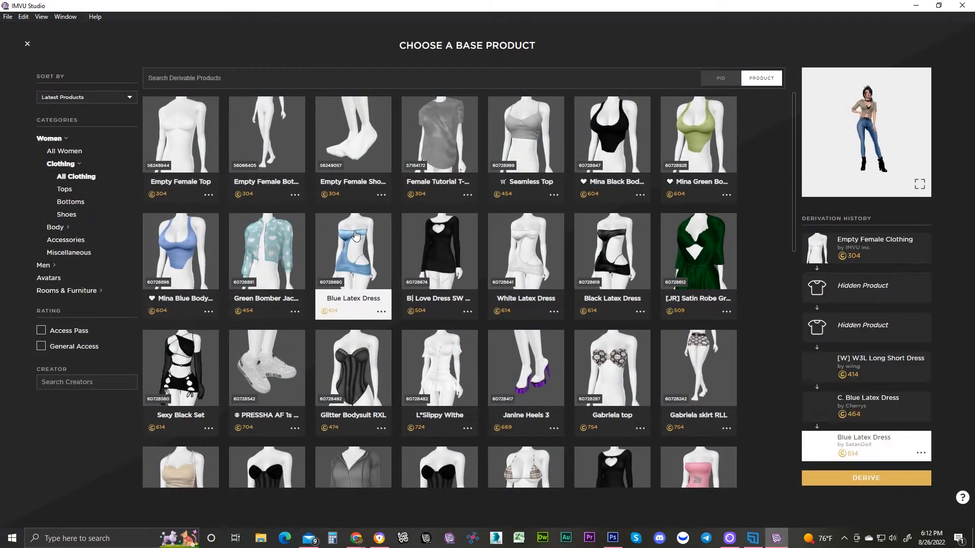
left_click(861, 395)
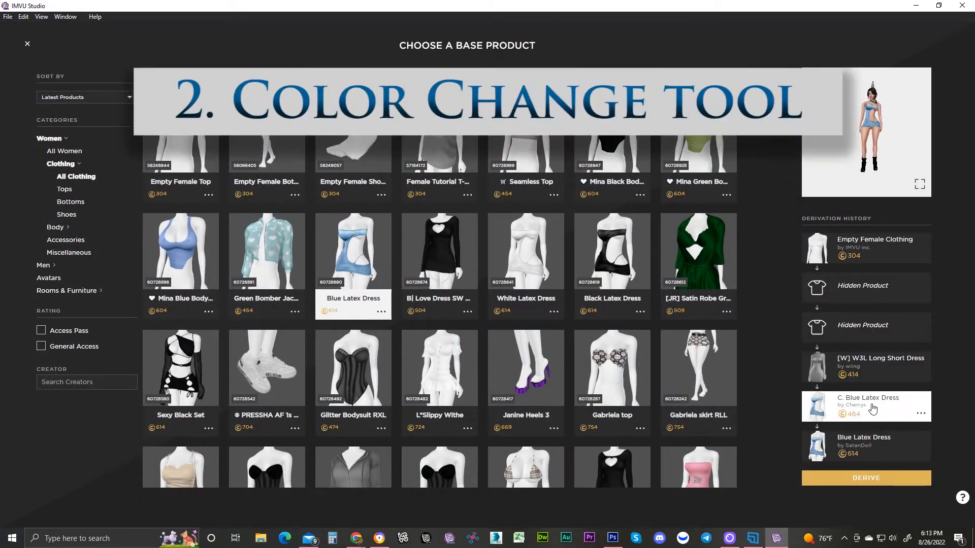
left_click(880, 477)
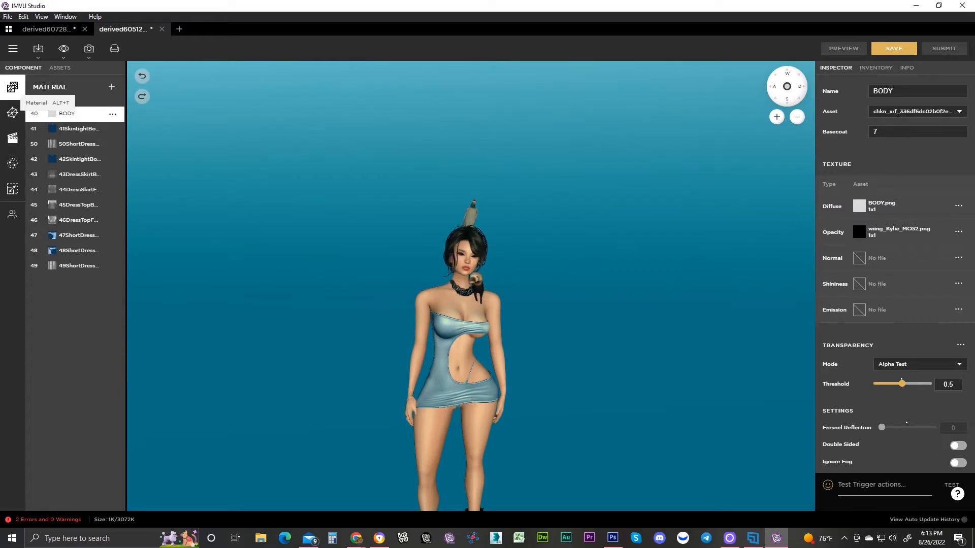
Step: Apply a color filter with hue 38 to the diffuse texture of the 47ShortDressBACK material
left_click(74, 236)
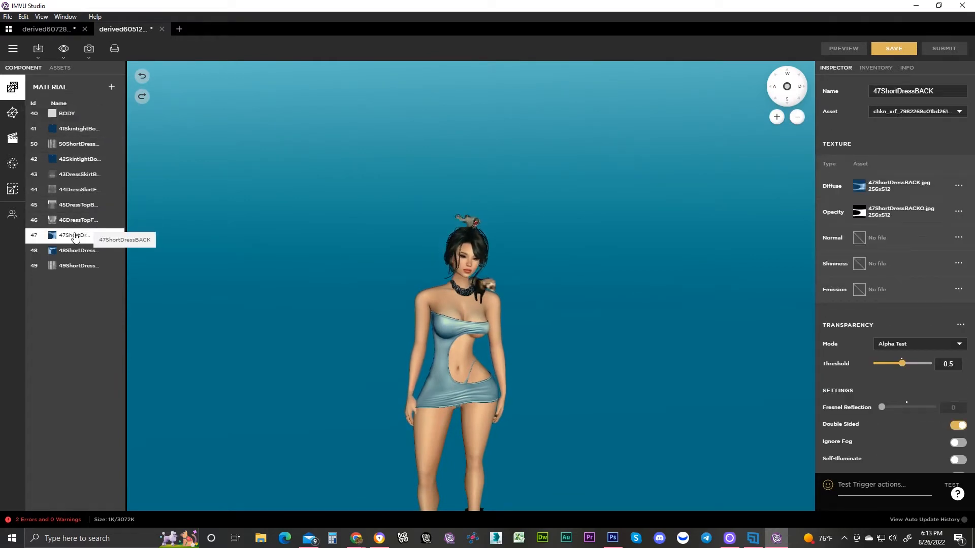
left_click(80, 255)
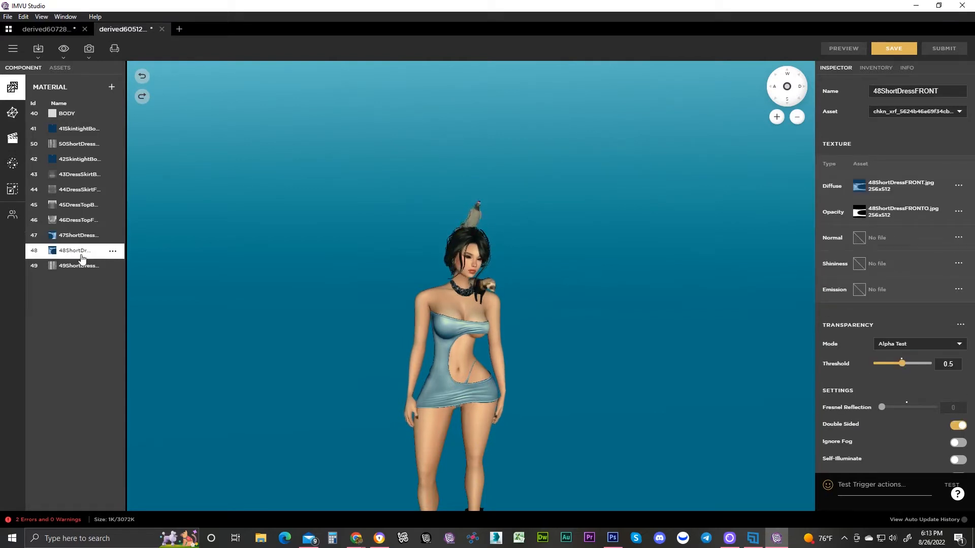
left_click(80, 236)
left_click(957, 187)
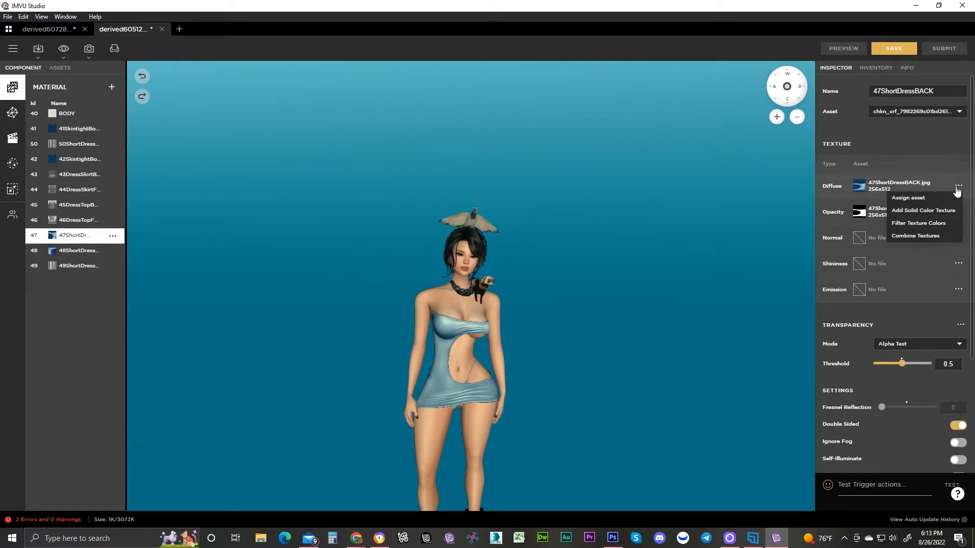
left_click(935, 223)
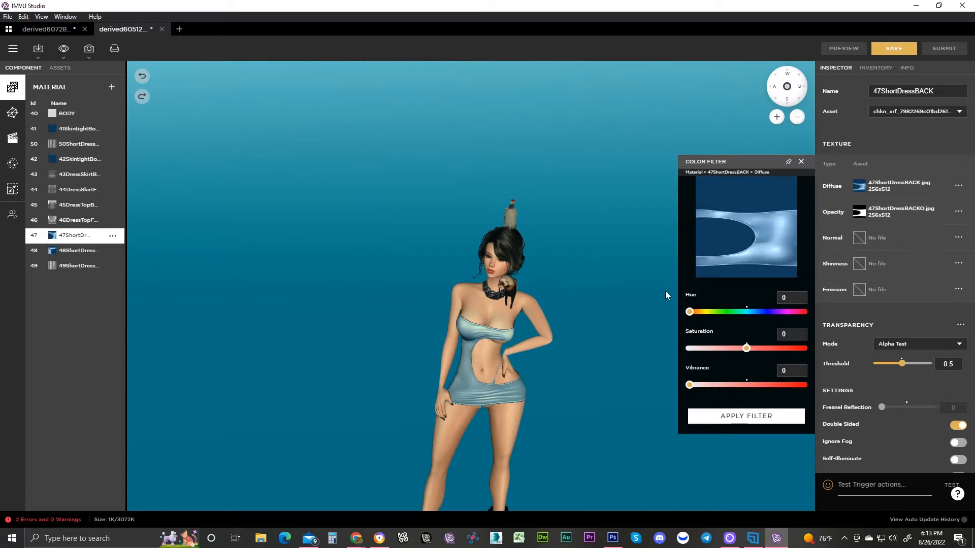
left_click_drag(701, 315, 733, 315)
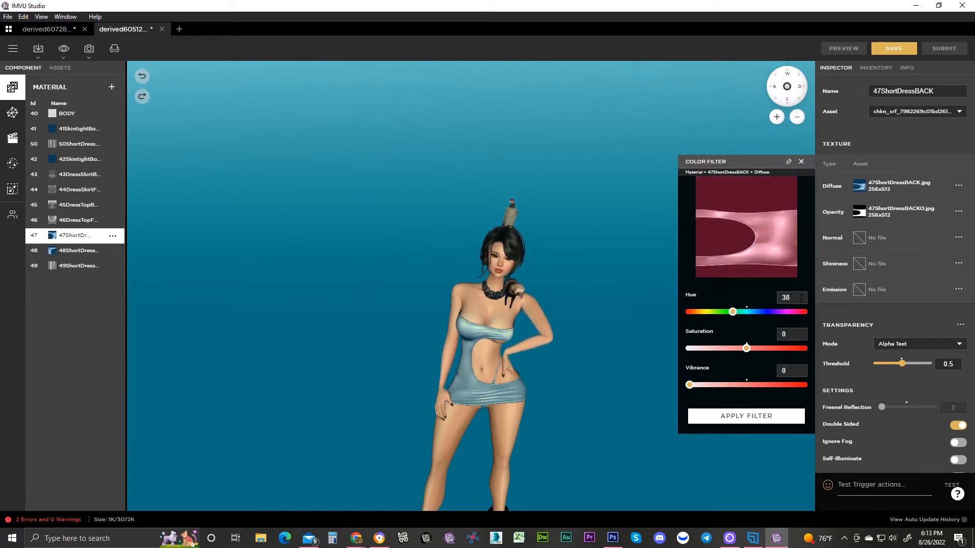
left_click(751, 419)
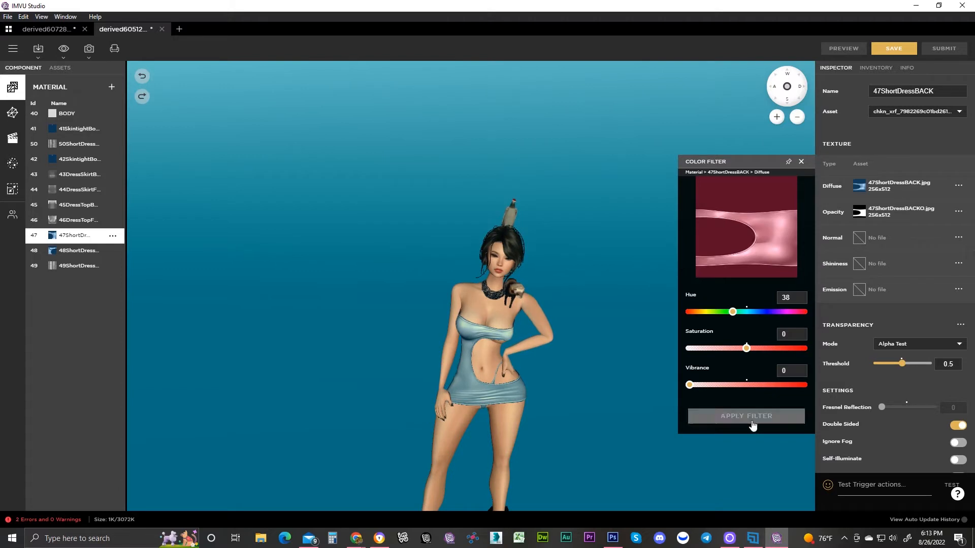
Step: Apply a color filter with hue 37 to the 48ShortDressFRONT diffuse texture and preview the recolored dress on the avatar
left_click(74, 254)
left_click(959, 187)
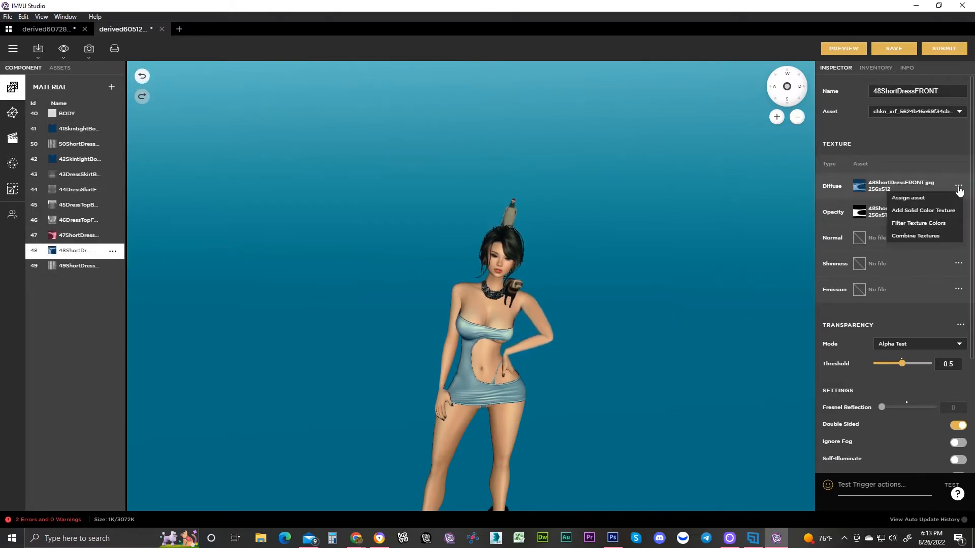
left_click(918, 223)
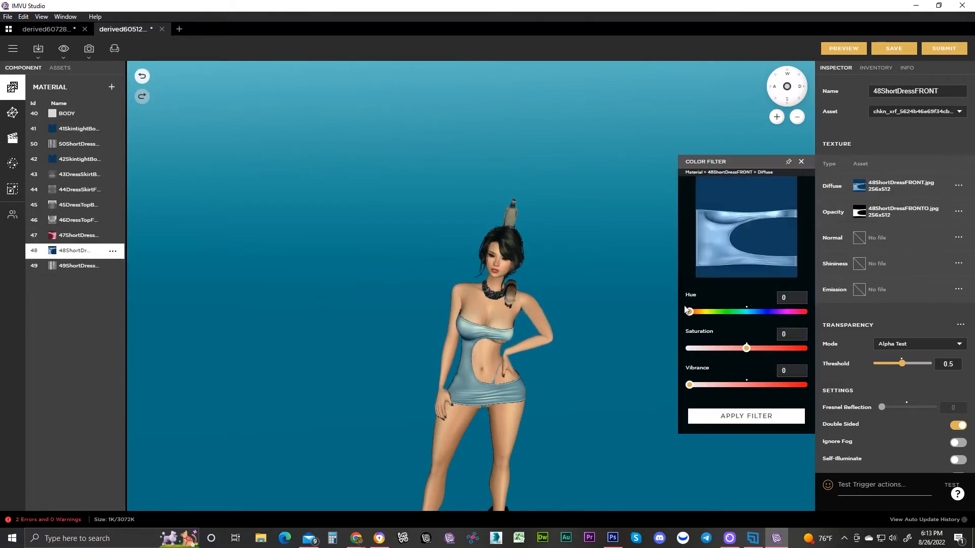
left_click_drag(689, 311, 733, 313)
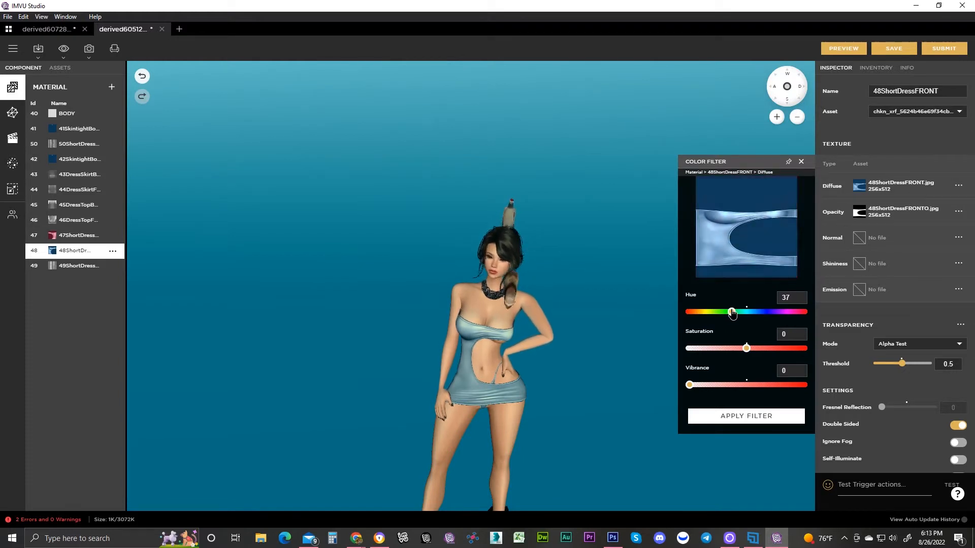
left_click(745, 415)
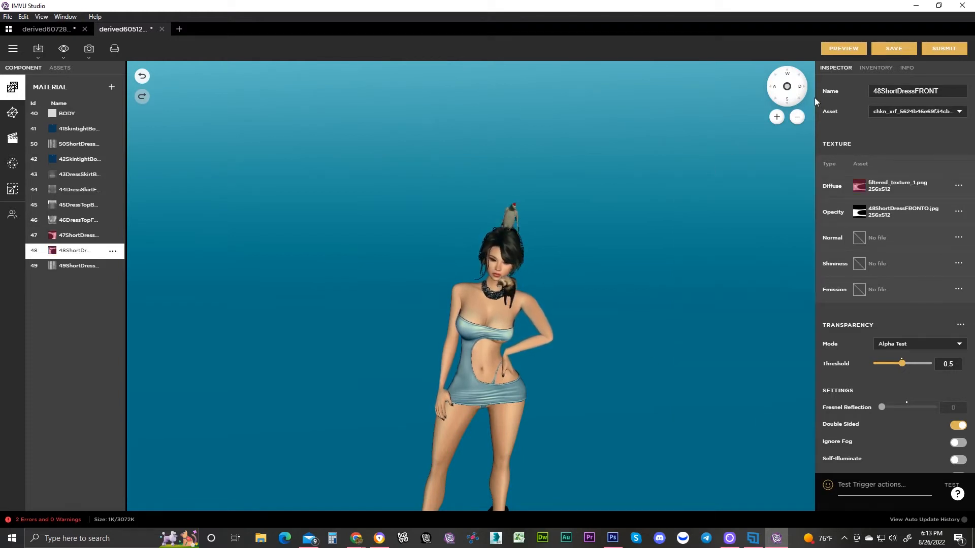
left_click(838, 51)
left_click_drag(324, 378, 292, 392)
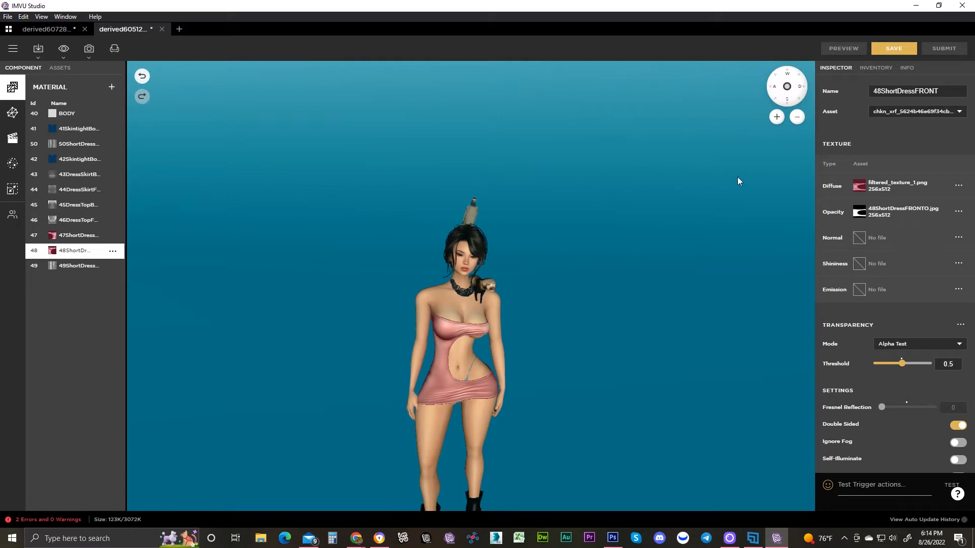
Step: Use the first generated thumbnail of the pink dress for both shop images, and review its name, price and keyword fields
left_click(907, 68)
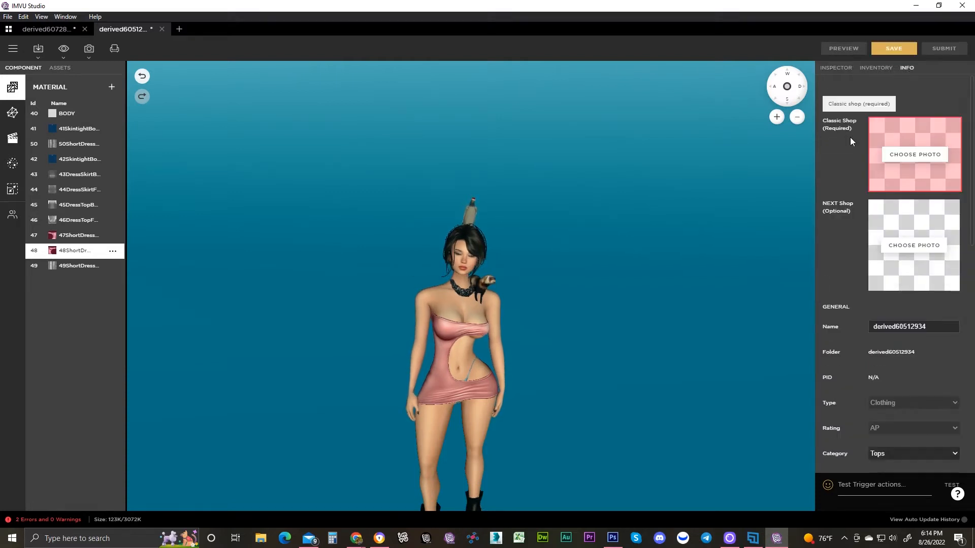
left_click(901, 161)
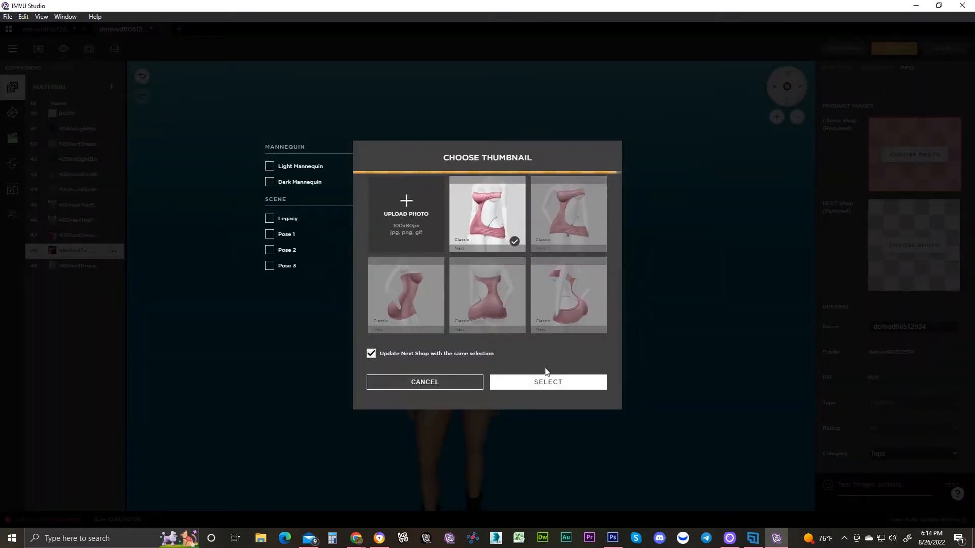
left_click(548, 378)
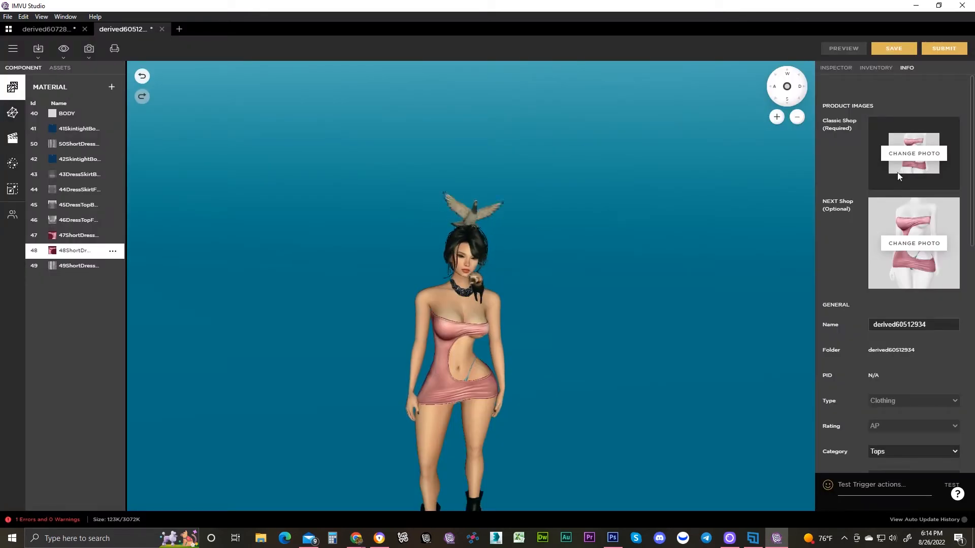
scroll(863, 292, "down", 1)
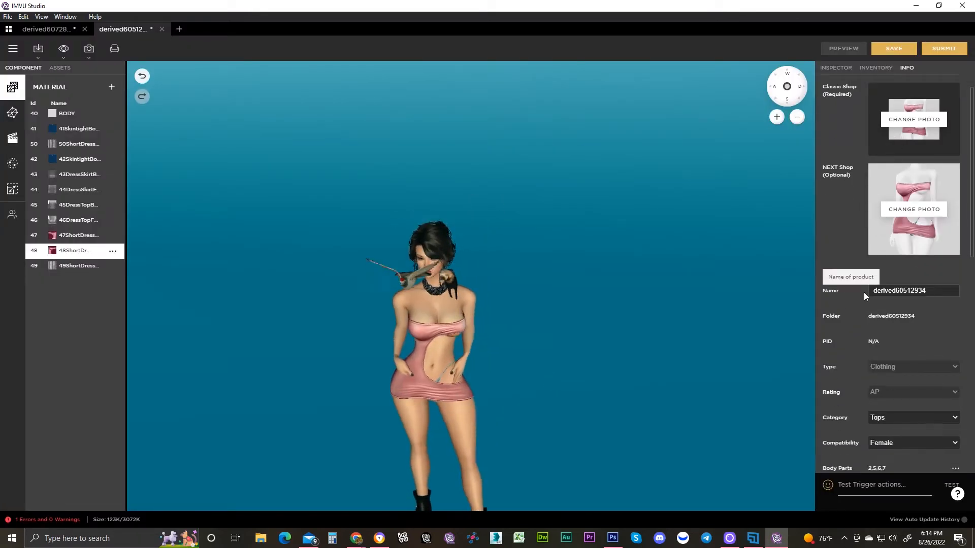
scroll(864, 291, "down", 8)
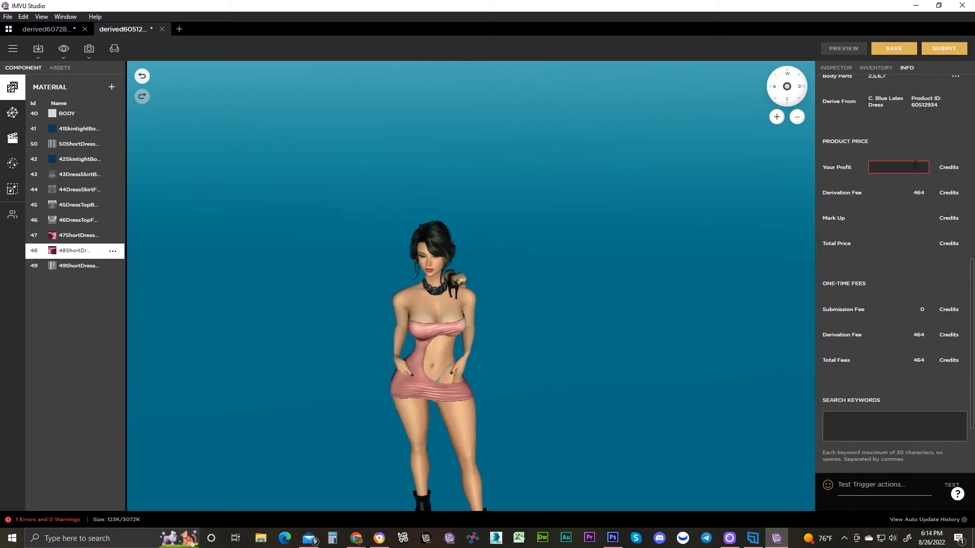
left_click(903, 427)
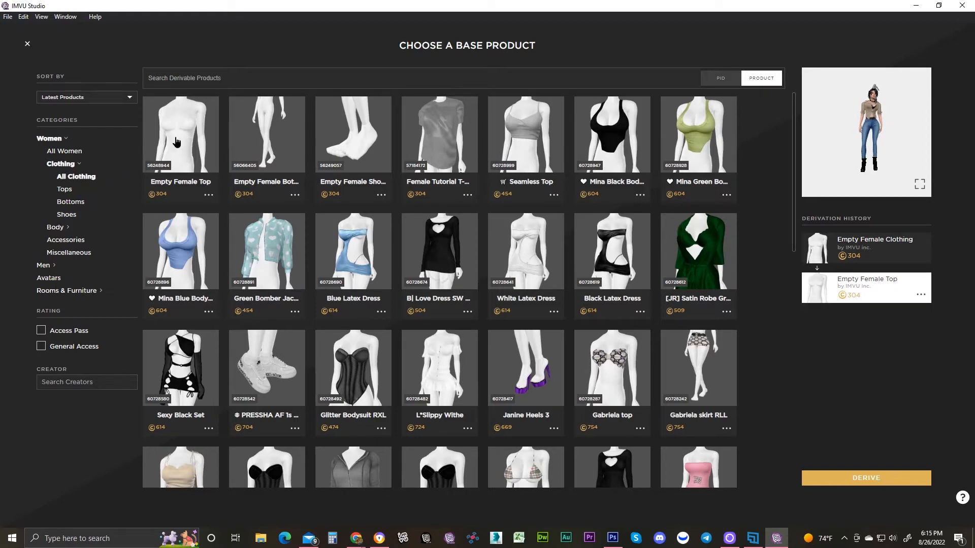
Step: Derive a new product from Empty Female Top and move the avatar to a standing spot in the scene
left_click(863, 478)
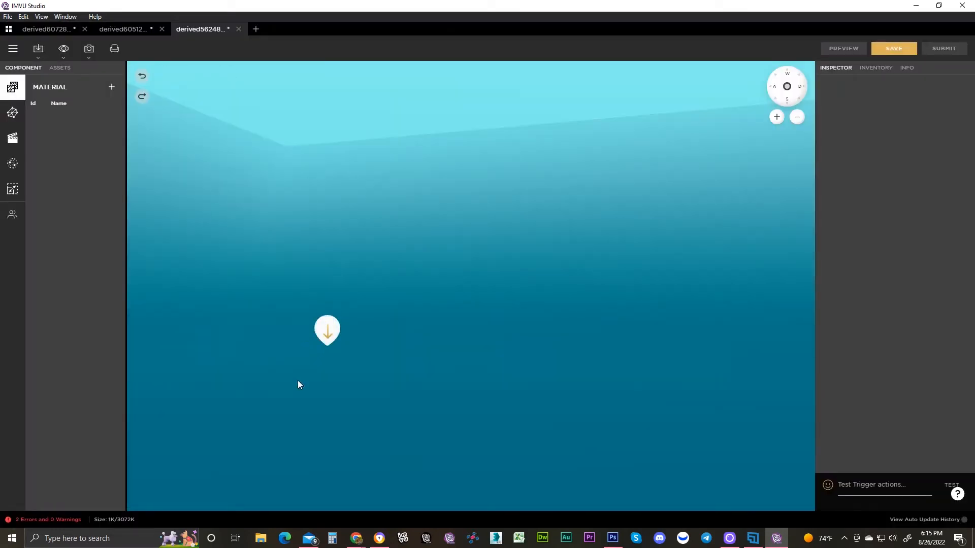
left_click(326, 333)
left_click(156, 330)
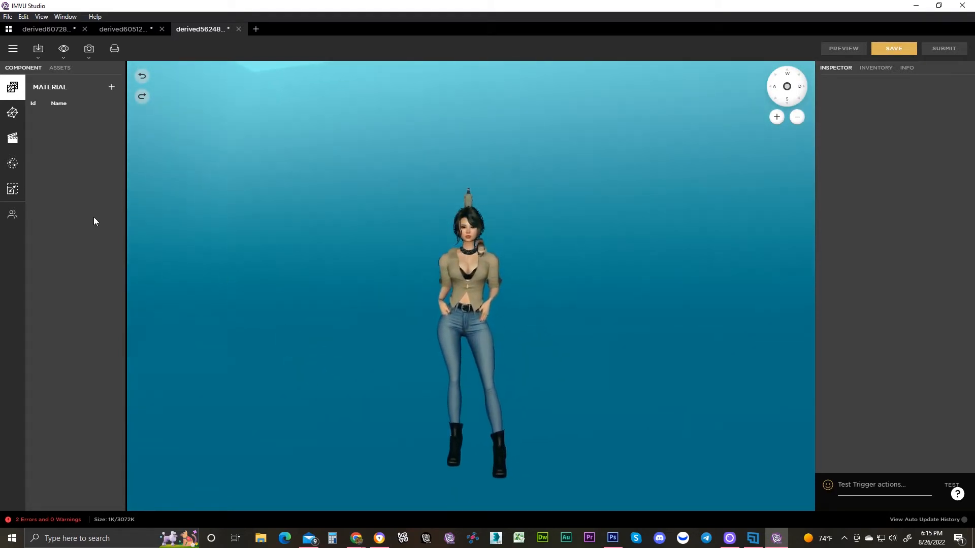
Step: Add a bone scale entry to the product and set its node to Head
left_click(12, 191)
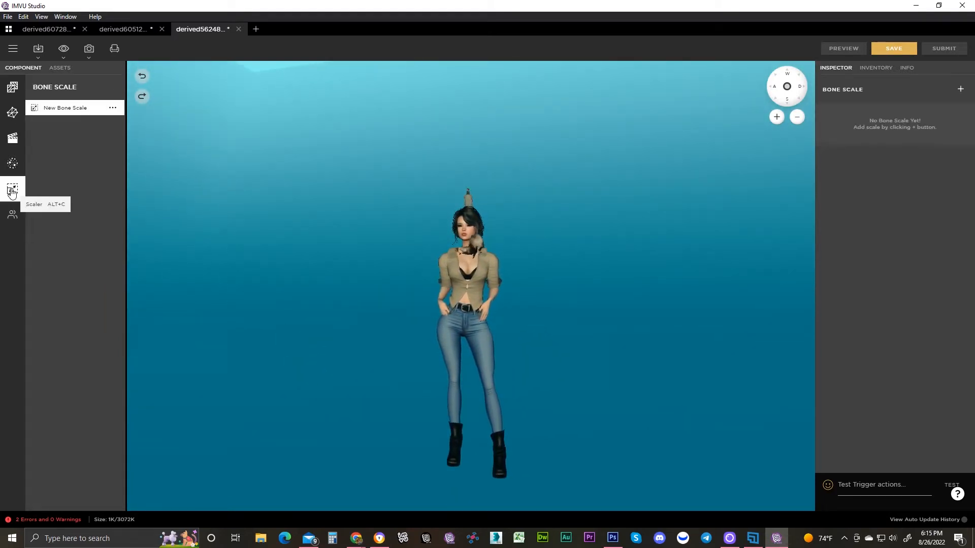
left_click(960, 88)
left_click(956, 138)
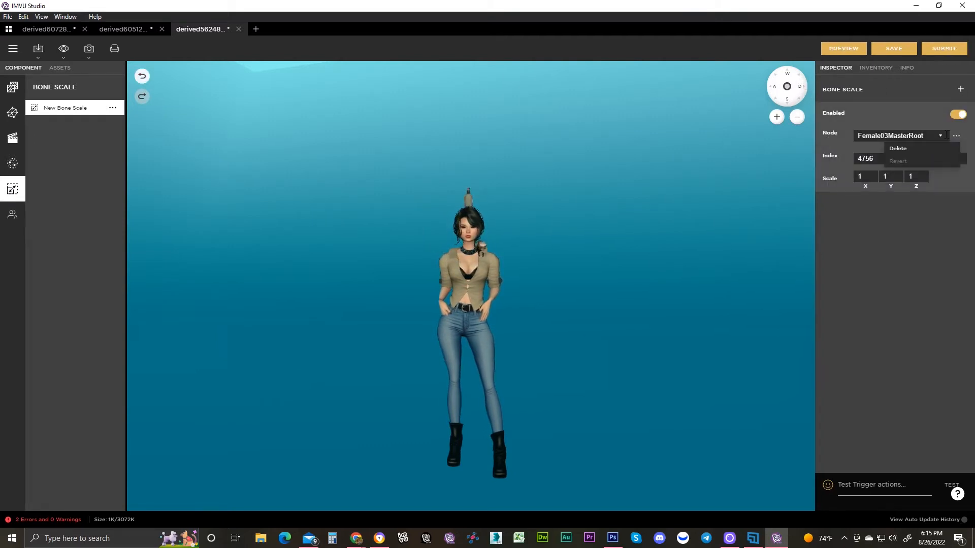
left_click(898, 136)
scroll(900, 197, "down", 5)
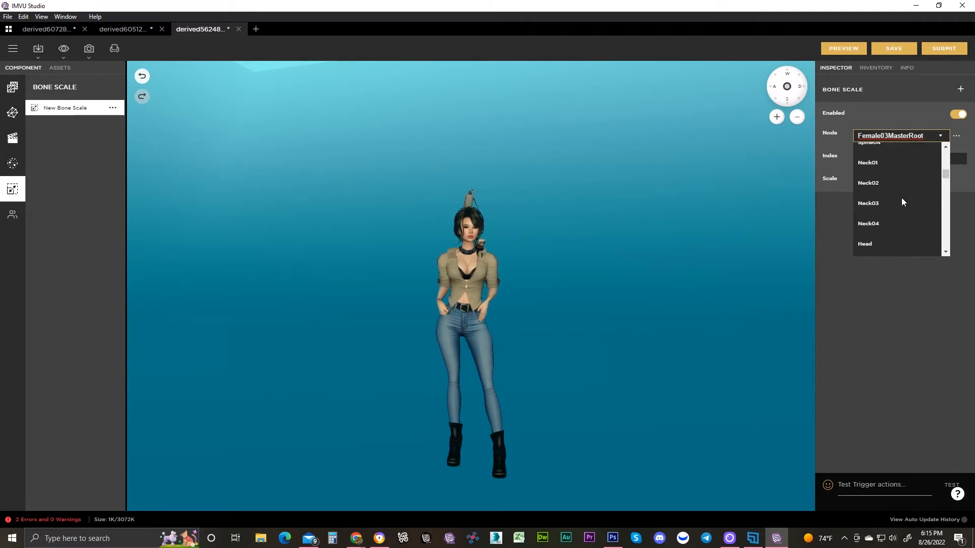
left_click(886, 242)
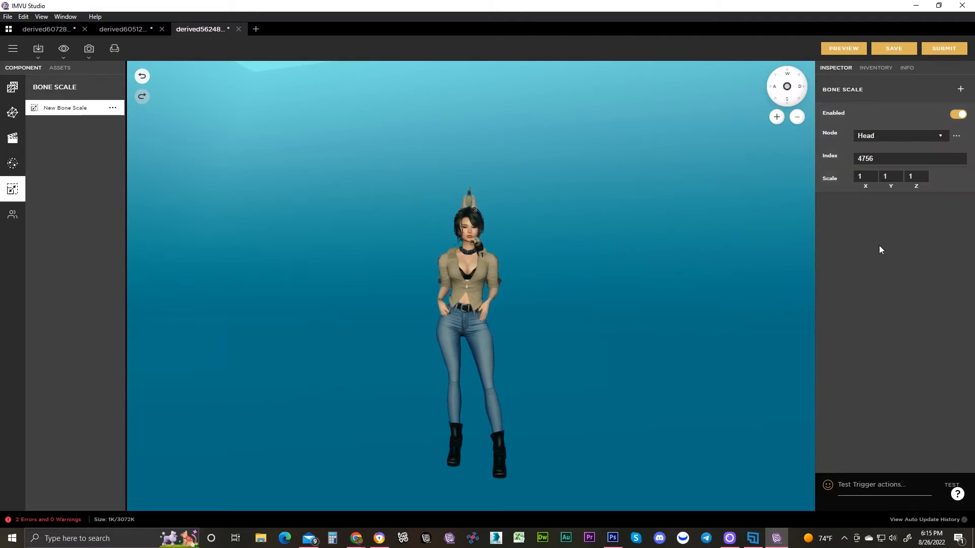
Step: Set the Head bone scale to .5 on X, Y and Z and preview the smaller head on the avatar
left_click(868, 177)
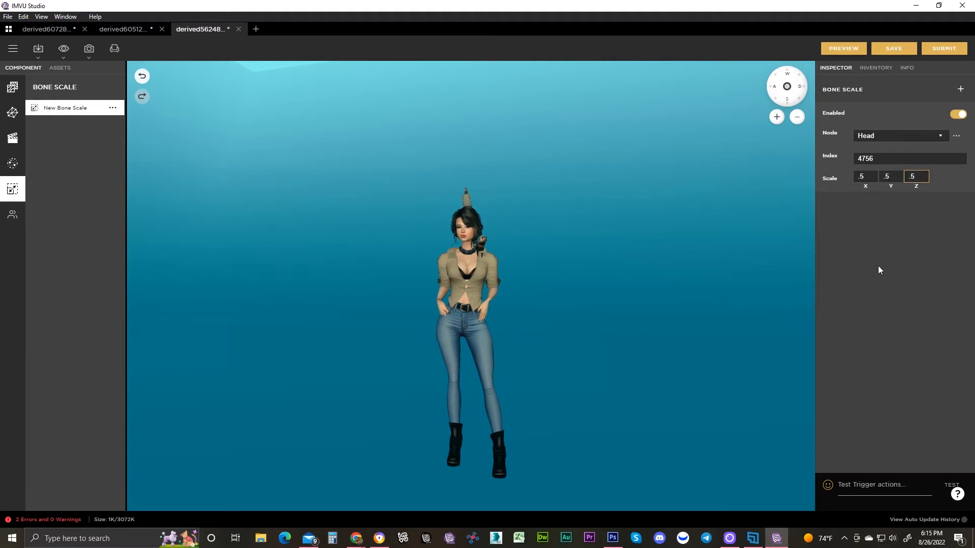
left_click(546, 300)
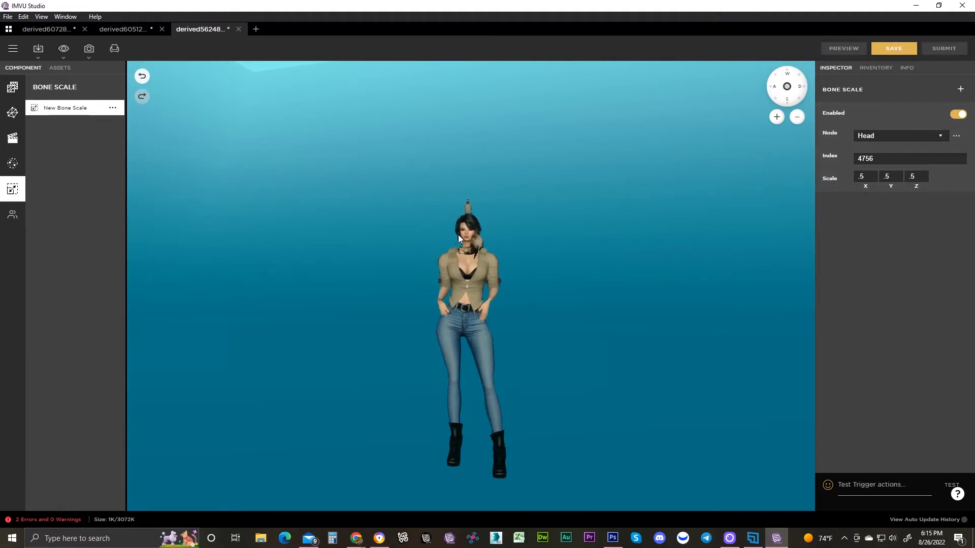
scroll(458, 234, "up", 6)
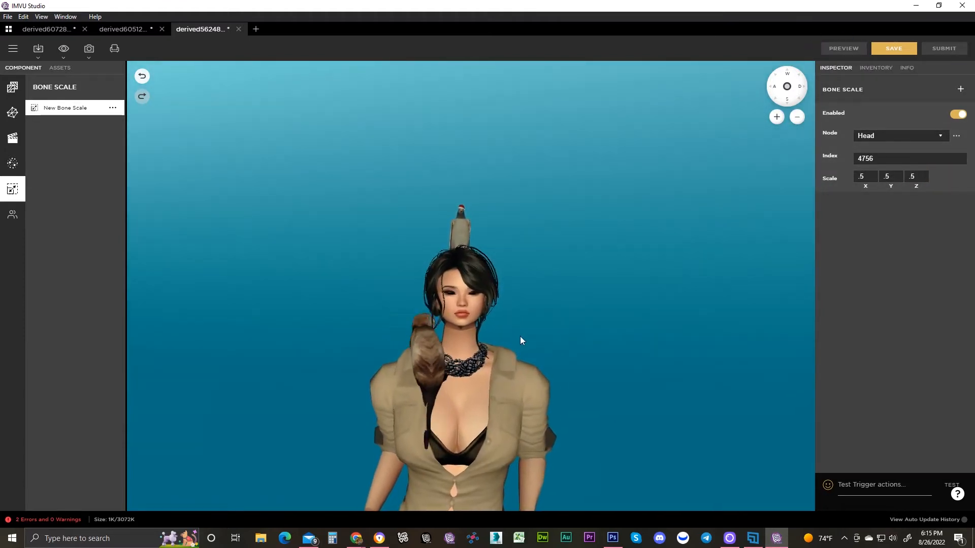
Step: Try Heads as the head scaler's product category, and settle on Accessories
left_click(906, 68)
scroll(842, 325, "down", 3)
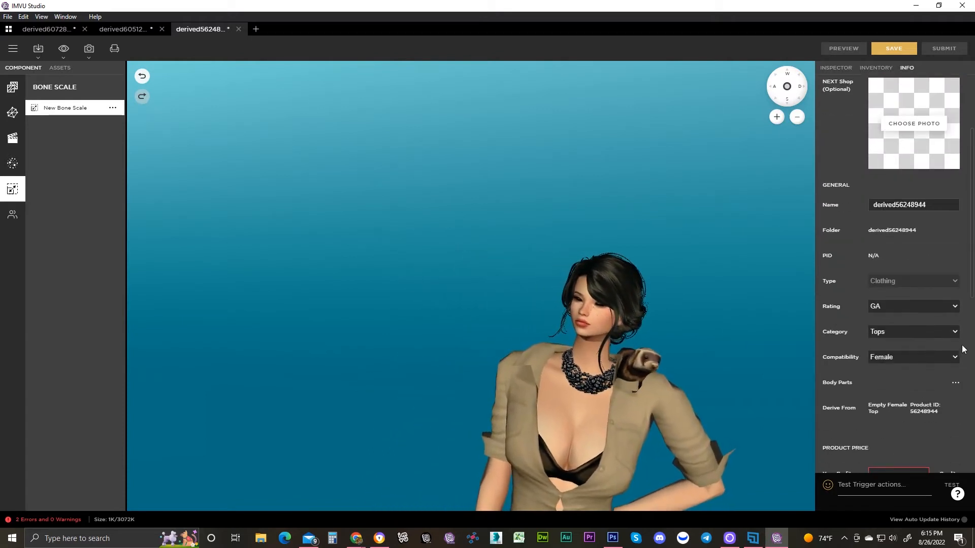
left_click(944, 331)
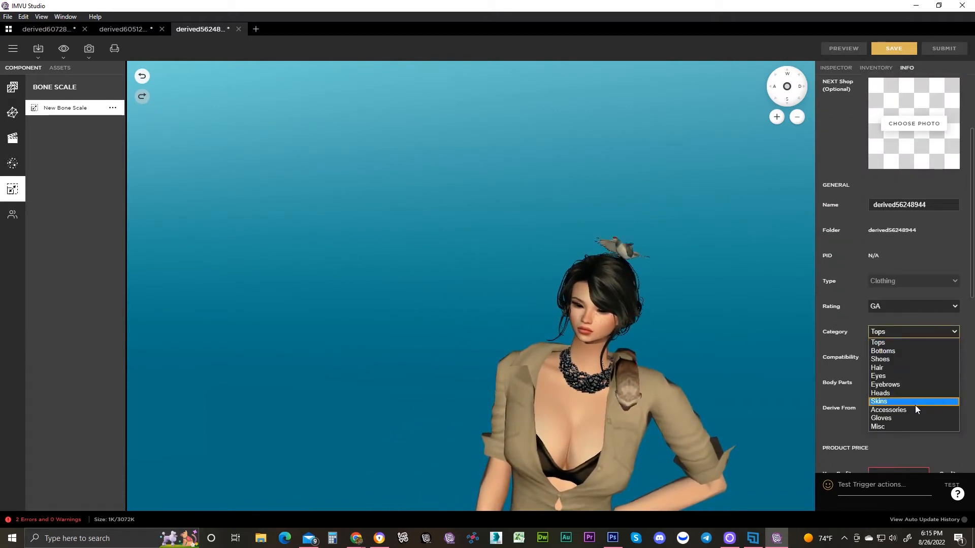
left_click(894, 393)
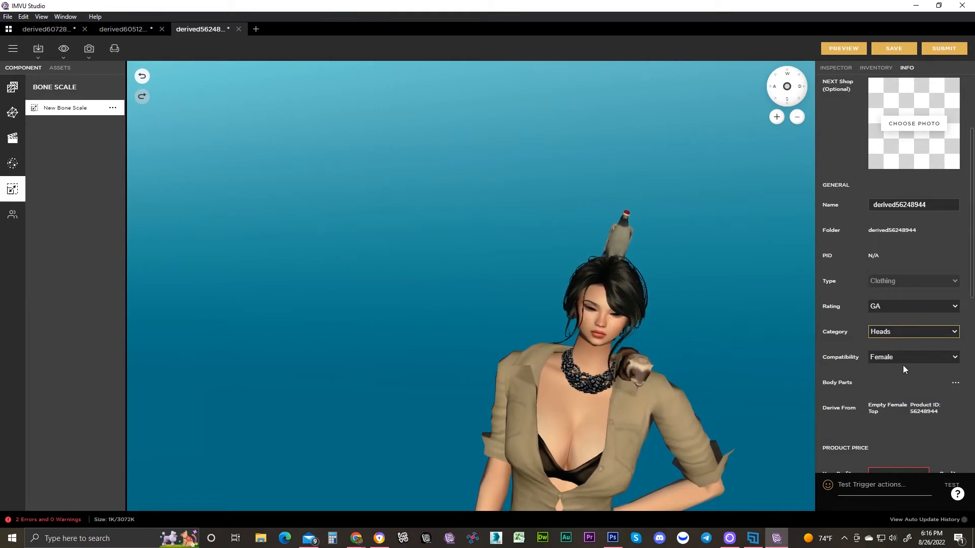
left_click_drag(631, 360, 657, 352)
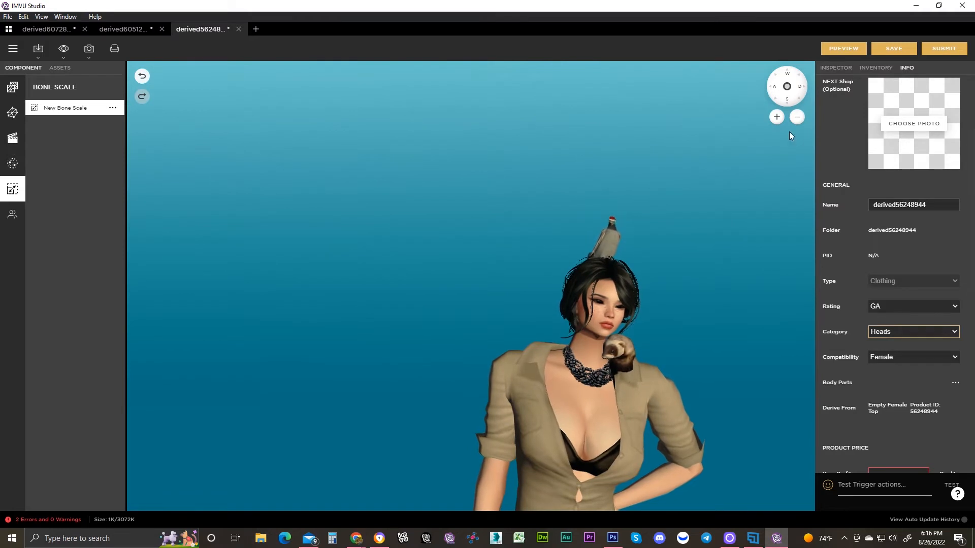
left_click(893, 331)
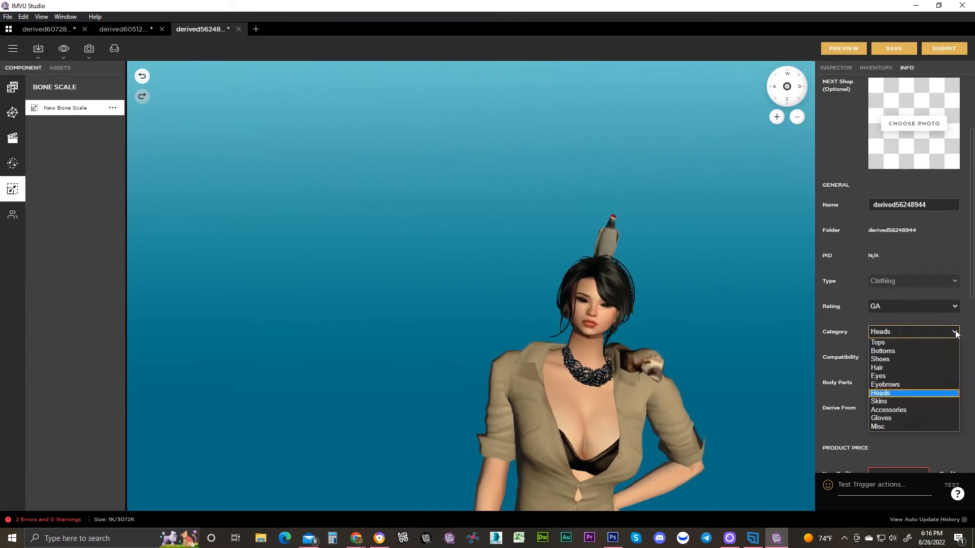
left_click(895, 409)
scroll(863, 366, "up", 2)
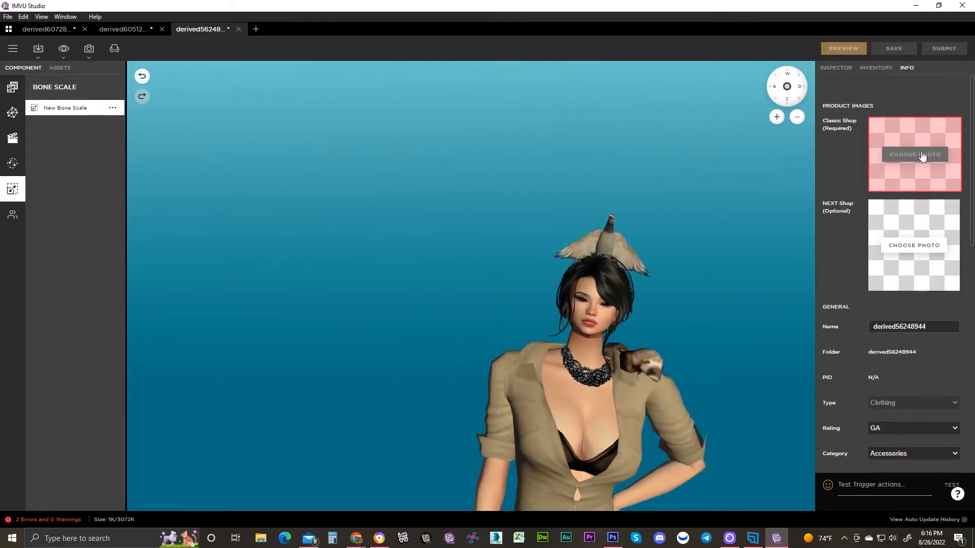
Step: Use the first generated Head scene thumbnail for both shop images, and review the product's name and remaining info fields
left_click(922, 155)
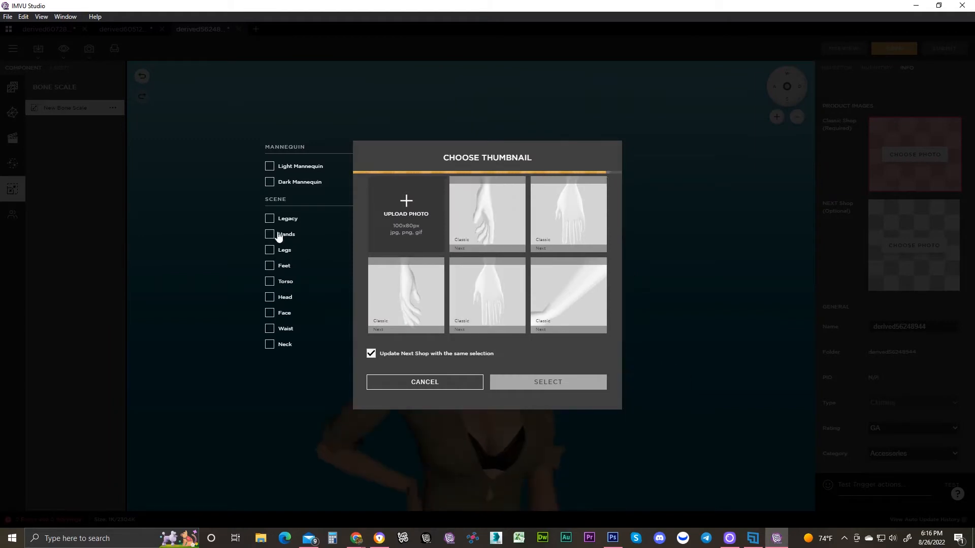
left_click(270, 296)
left_click(513, 213)
left_click(553, 382)
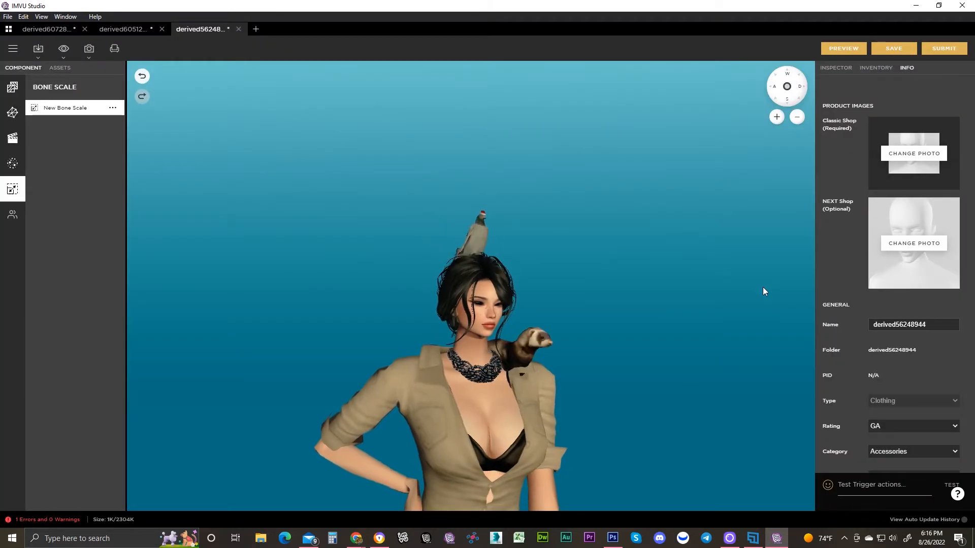
left_click_drag(937, 325, 855, 325)
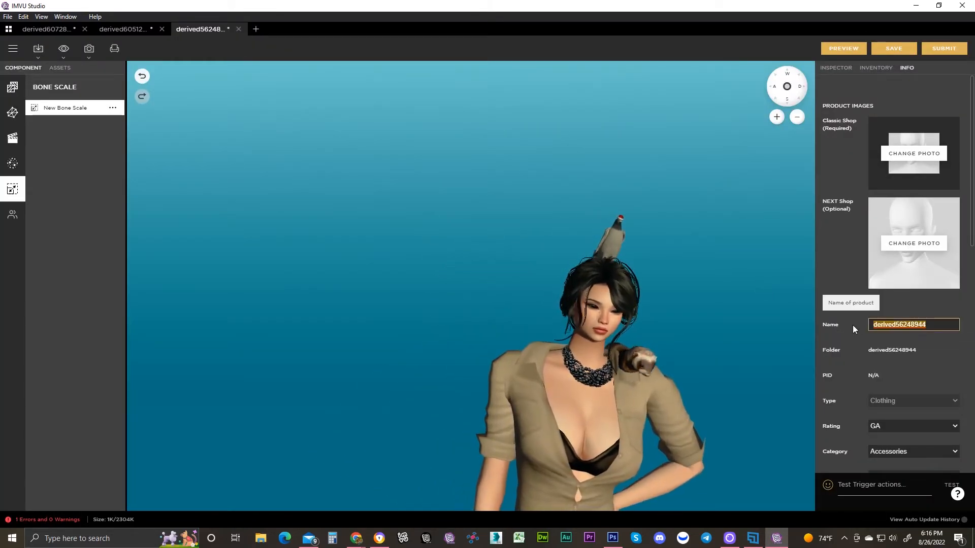
scroll(852, 324, "down", 5)
left_click(895, 289)
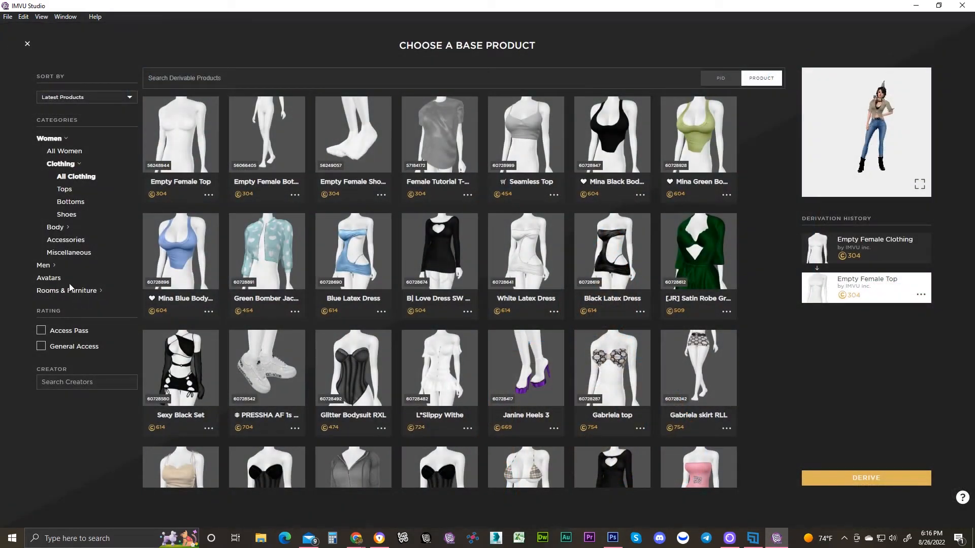
Step: Derive a new product from Empty Furniture, found in the Furniture category of Rooms & Furniture
left_click(72, 290)
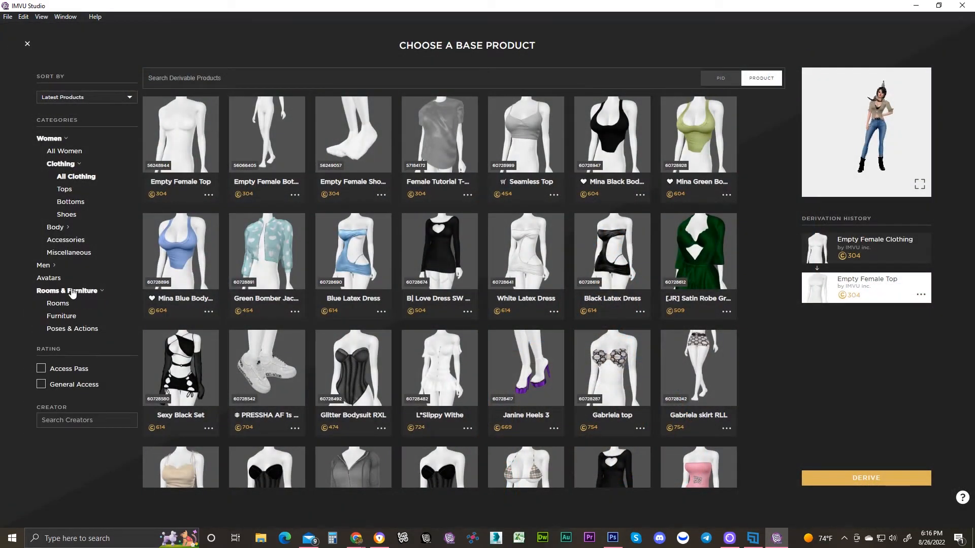
left_click(65, 317)
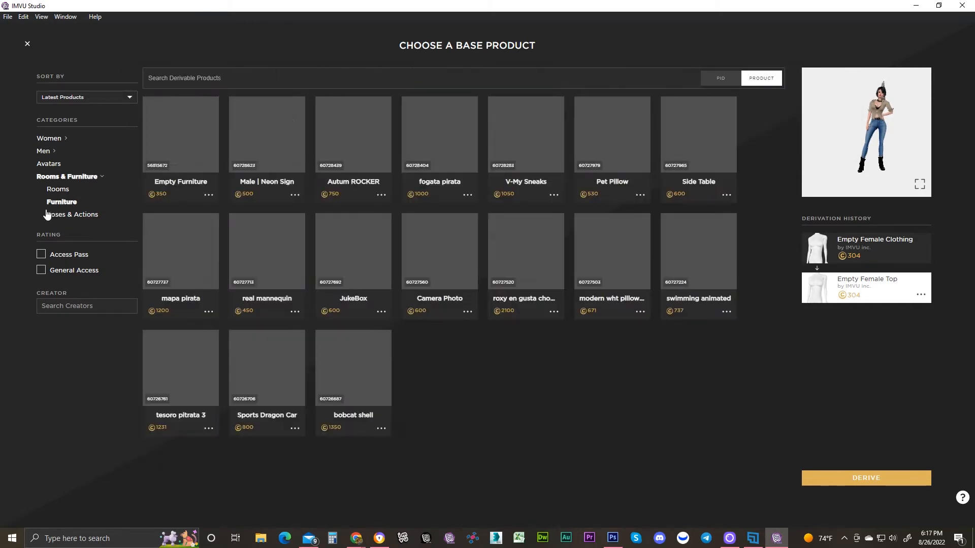
left_click(176, 134)
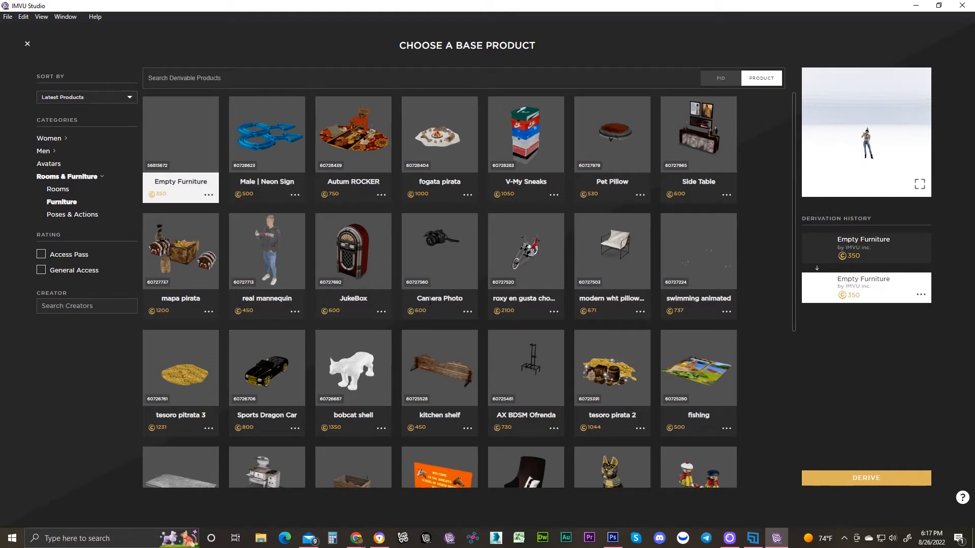
scroll(462, 369, "down", 5)
scroll(464, 368, "up", 5)
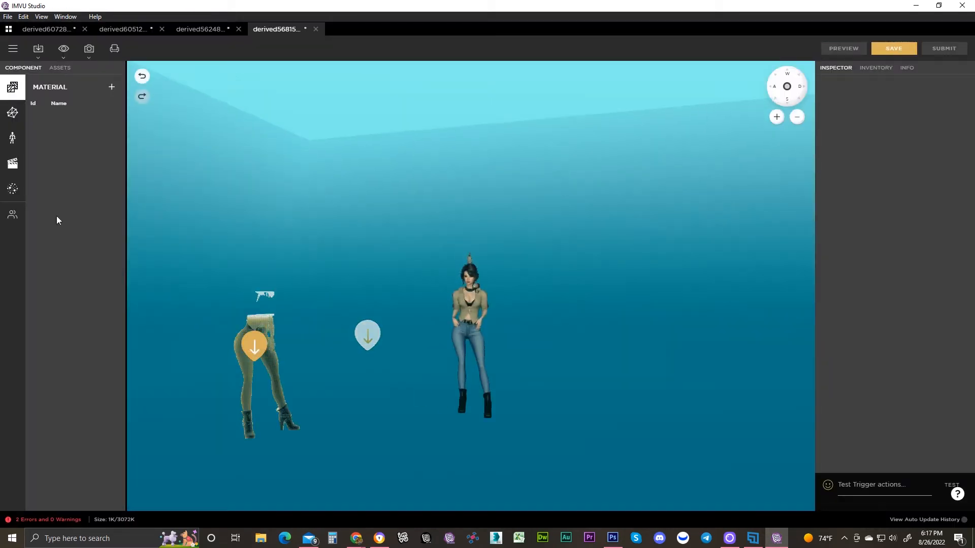
Step: Add a new particle system to the furniture product and bring up its particle default 01 material
left_click(13, 190)
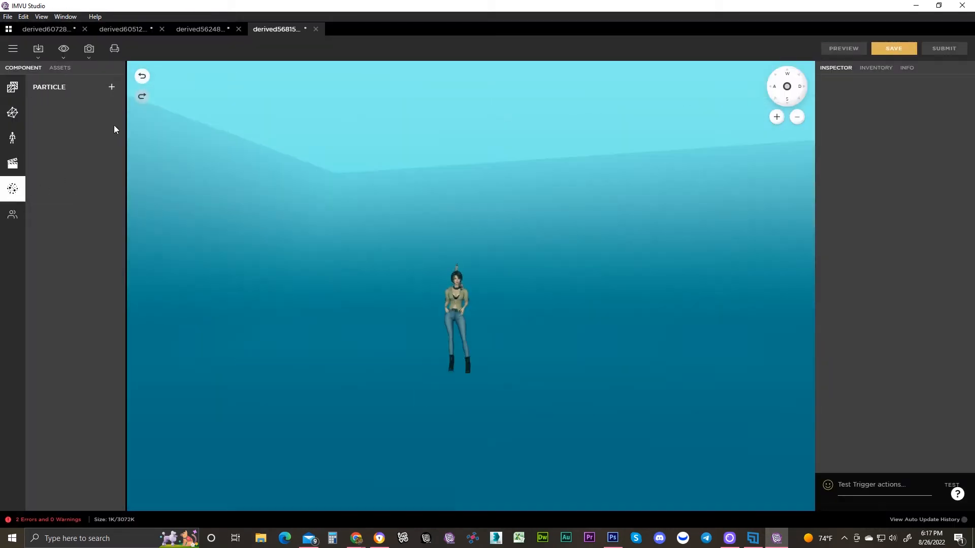
left_click(112, 88)
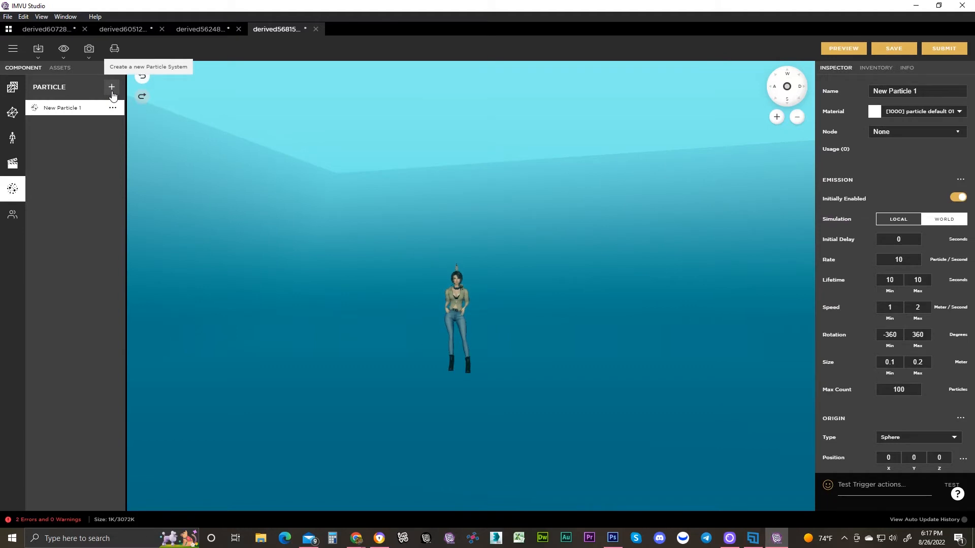
left_click(9, 91)
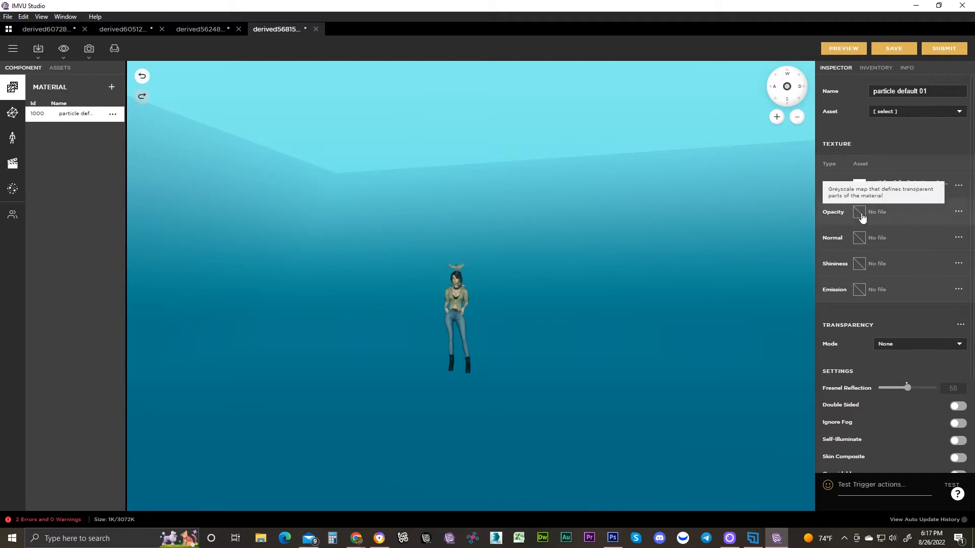
mouse_move(859, 186)
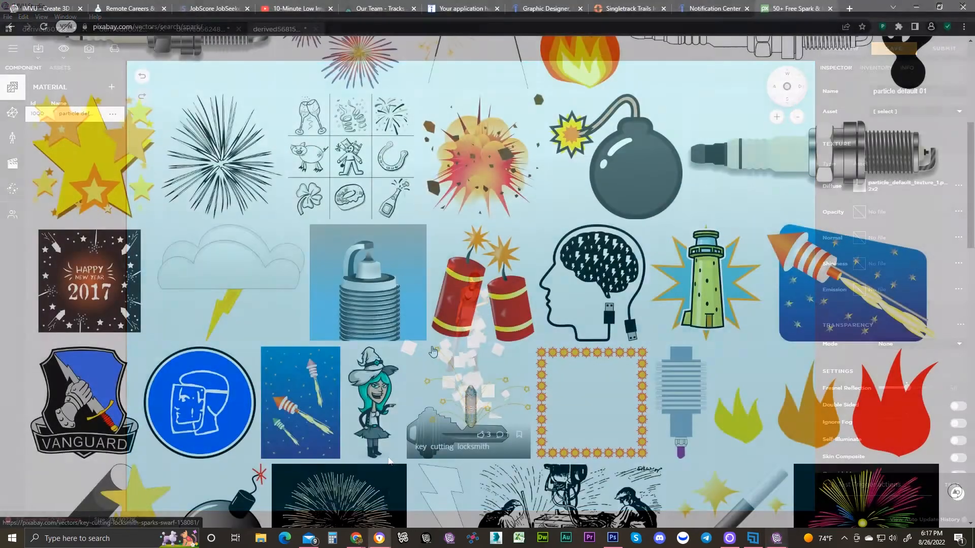
Step: Switch to the browser, look through Pixabay's spark vector graphics and choose the red and yellow flame image
scroll(432, 350, "down", 4)
scroll(432, 350, "up", 10)
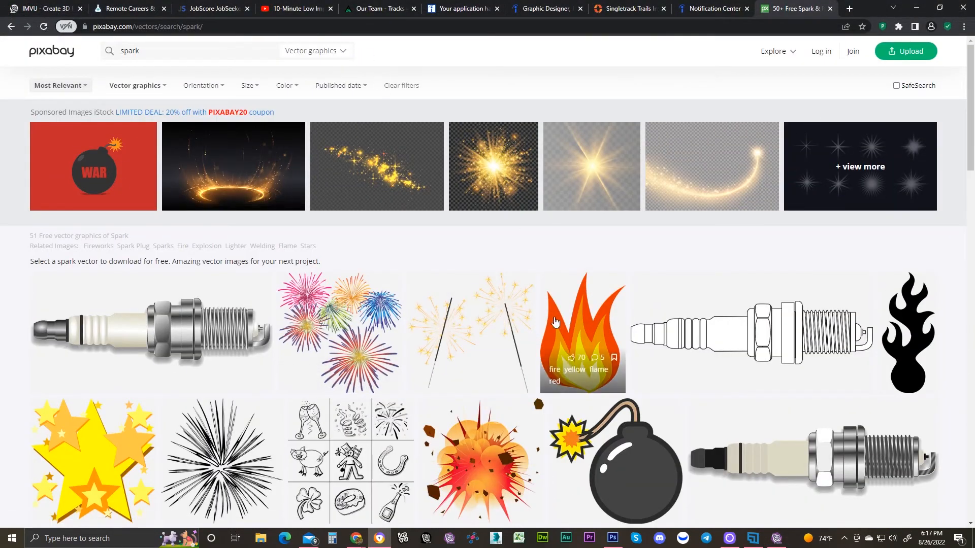
left_click(556, 325)
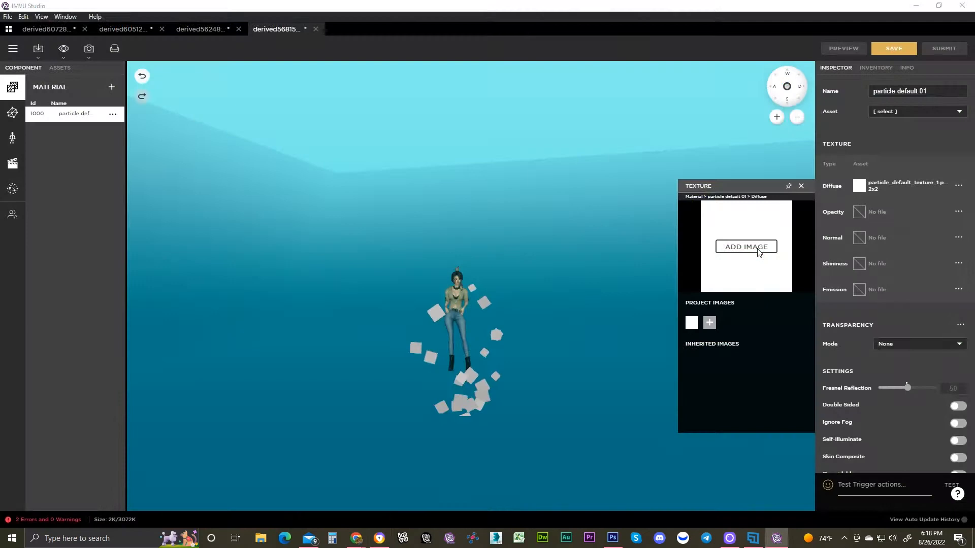
Step: Import fire-g9ddfa6878_640 from Downloads as the particle material's diffuse texture and preview the particles
left_click(756, 248)
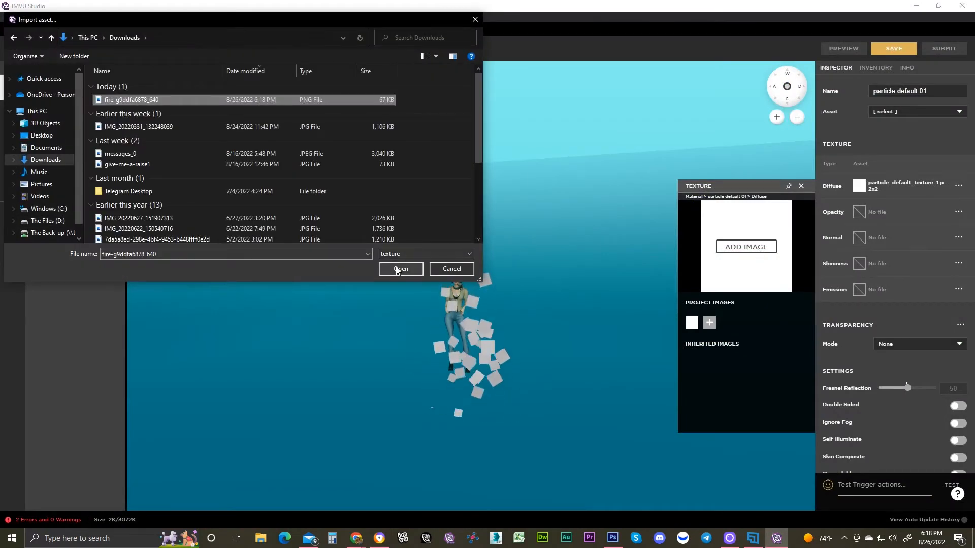
key("Return")
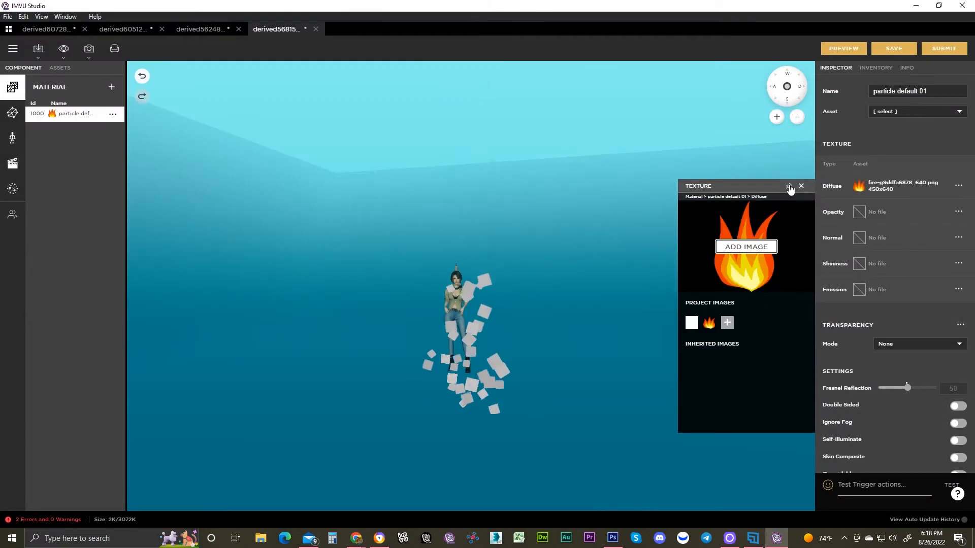
left_click(852, 49)
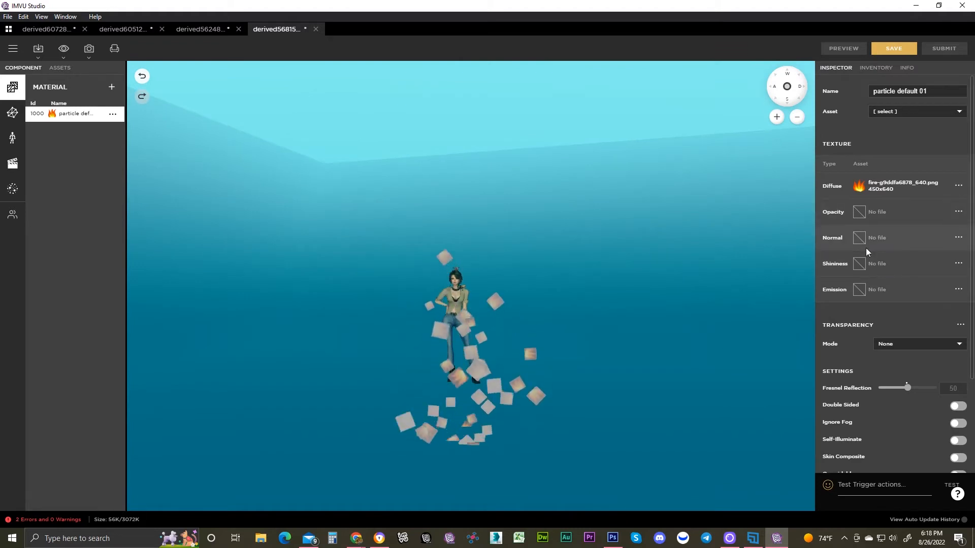
Step: Assign the fire image as the material's opacity texture and set the transparency mode to Composite Blend
left_click(861, 214)
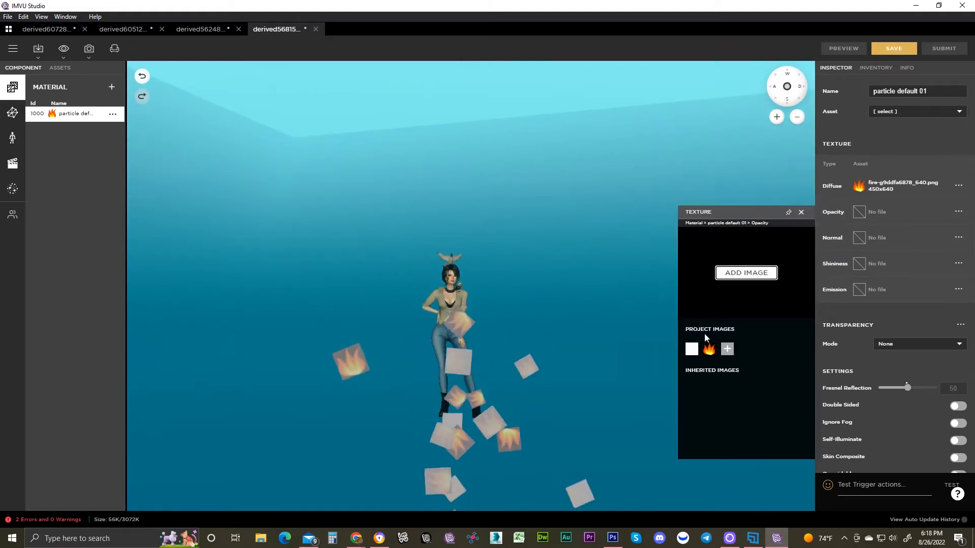
left_click(709, 349)
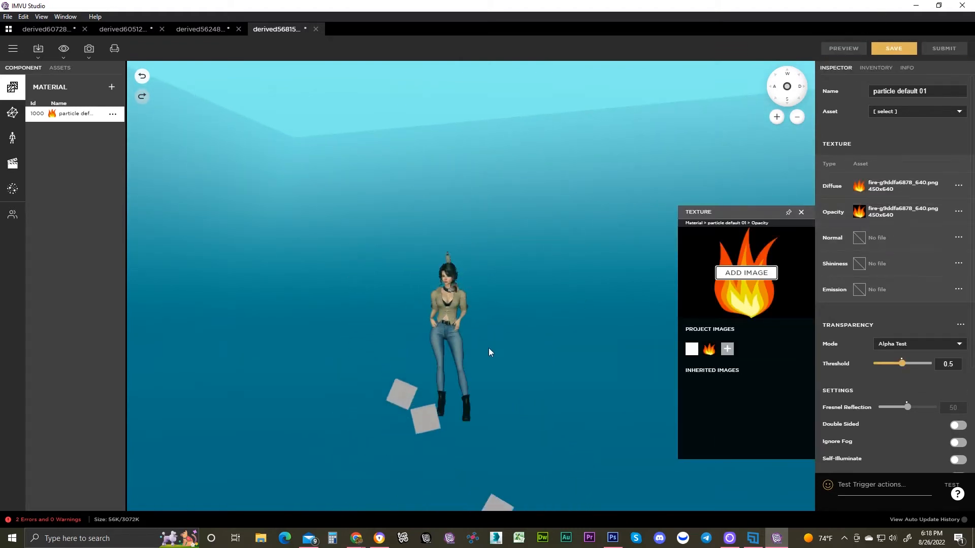
left_click(948, 347)
left_click(898, 319)
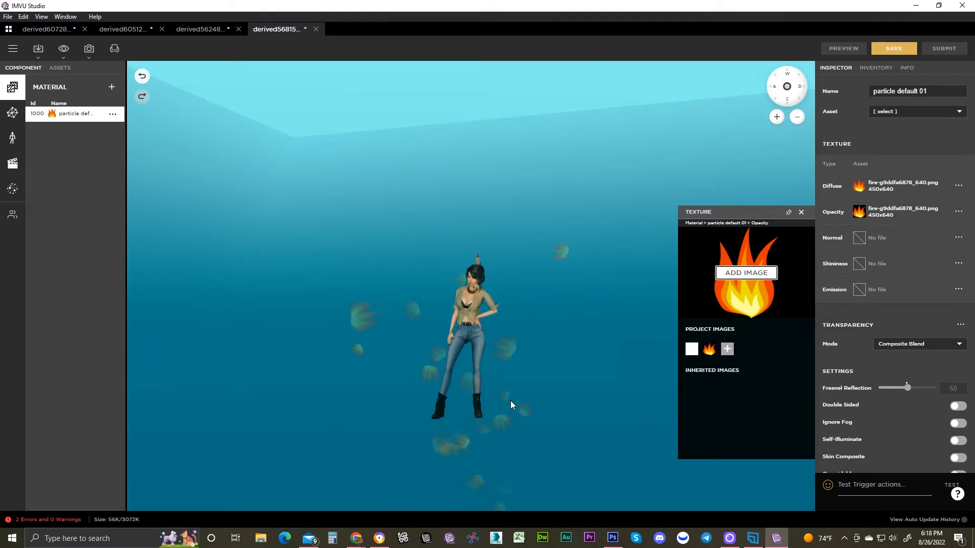
Step: Review the particle system's emission, origin, direction and gravity settings
left_click(12, 189)
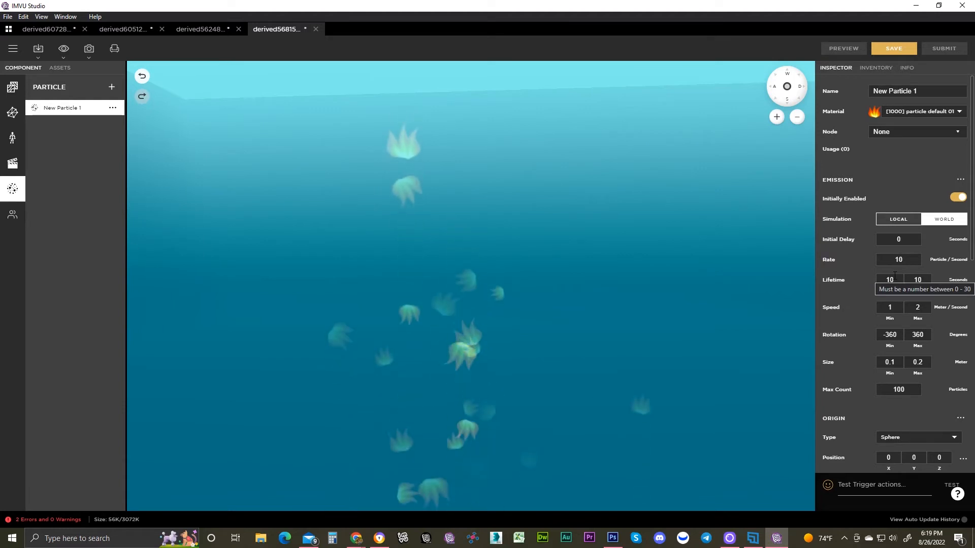
scroll(896, 305, "down", 5)
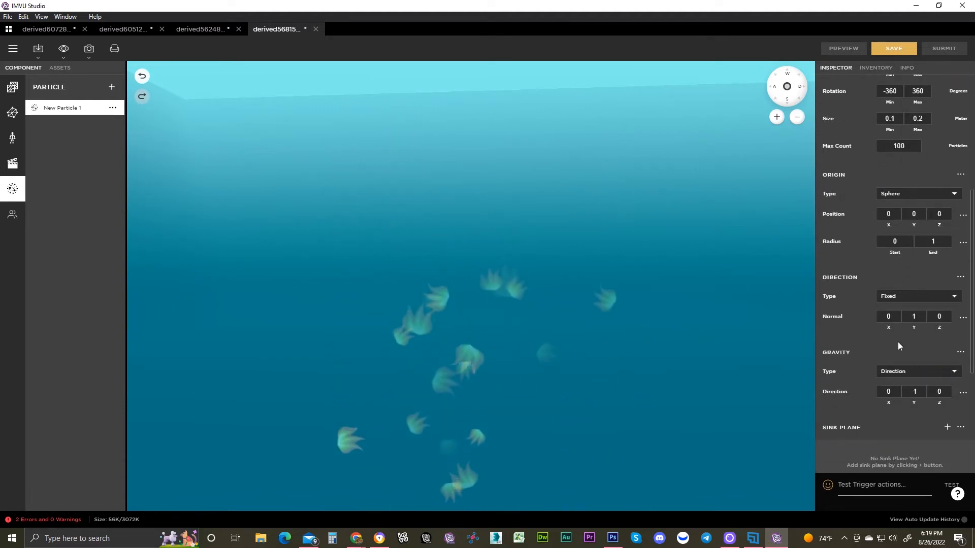
scroll(897, 342, "up", 5)
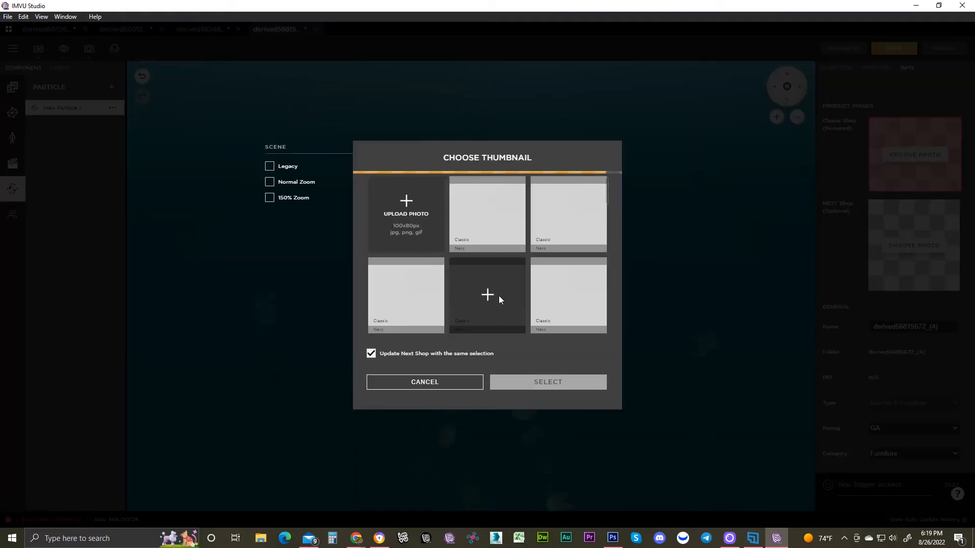
Step: Use the last generated thumbnail, with the flame particles in it, for both of the furniture product's shop images
scroll(482, 296, "down", 2)
scroll(483, 313, "up", 2)
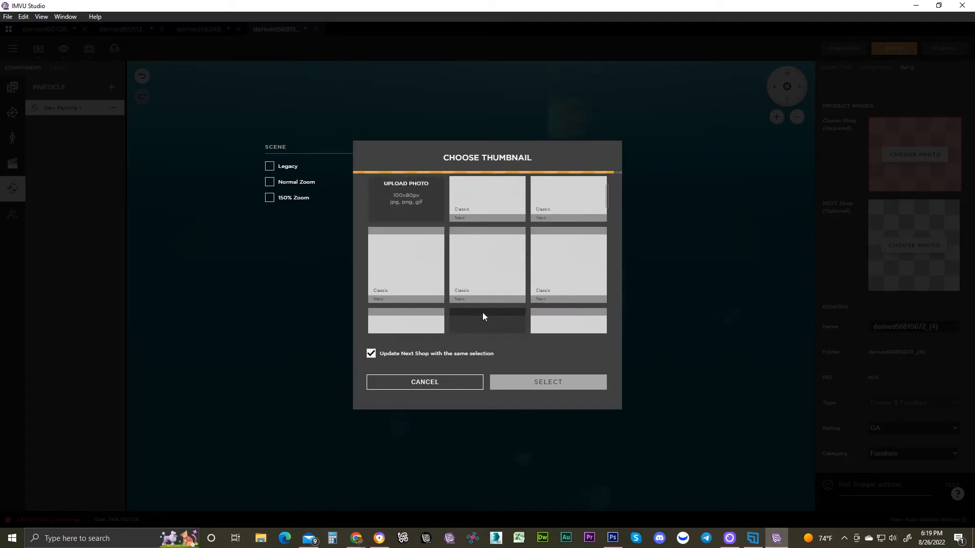
scroll(481, 313, "down", 6)
scroll(481, 313, "down", 3)
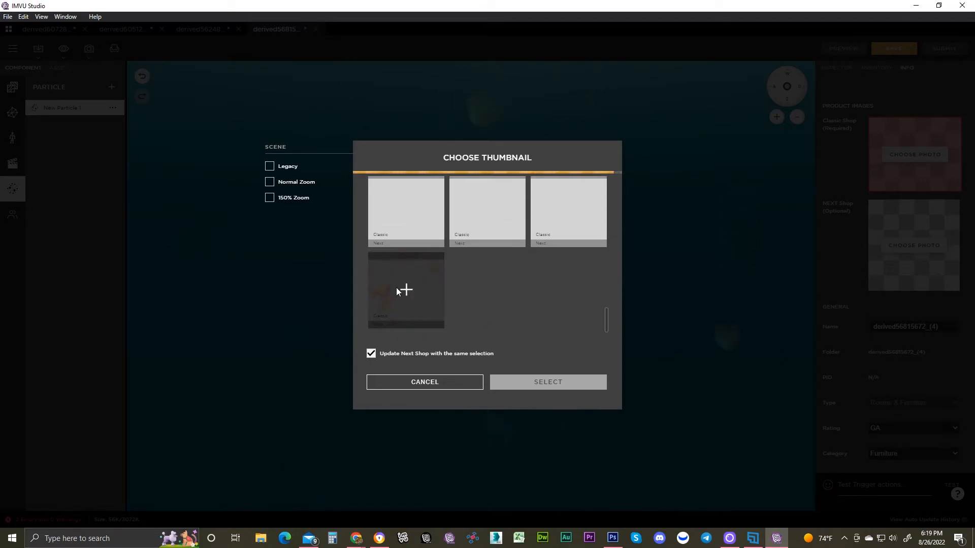
left_click(409, 294)
left_click(546, 380)
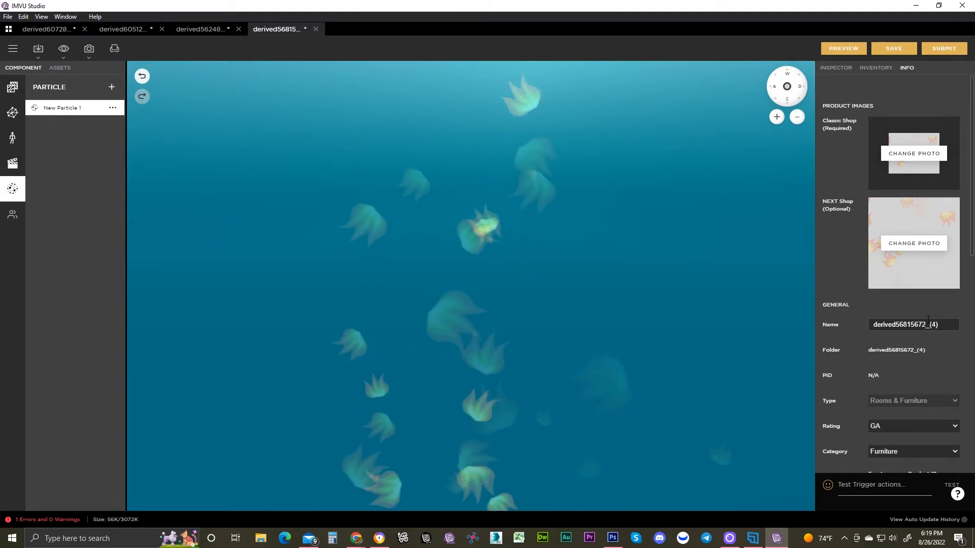
Step: Set the furniture product's category to Lighting and review its shop image and pricing fields
scroll(937, 326, "down", 4)
scroll(919, 299, "down", 1)
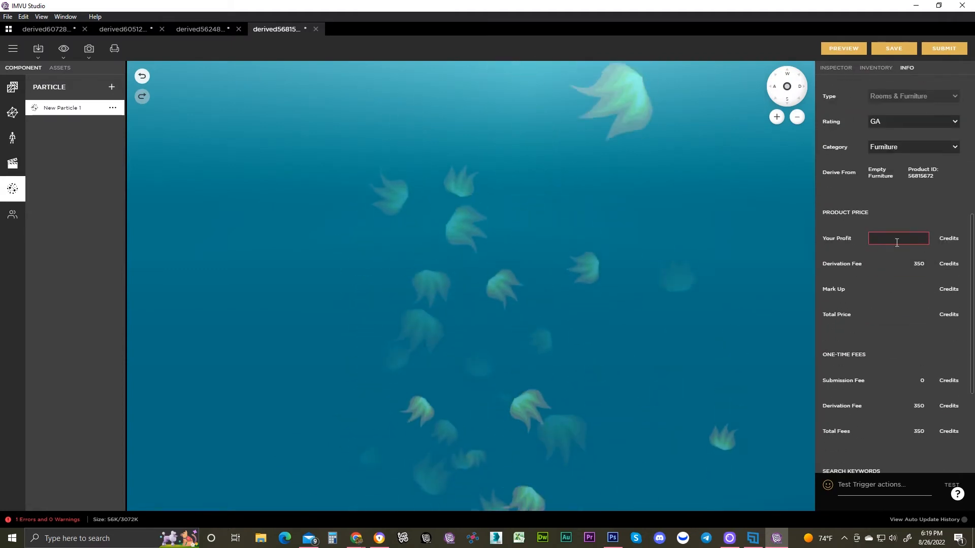
scroll(902, 328, "up", 2)
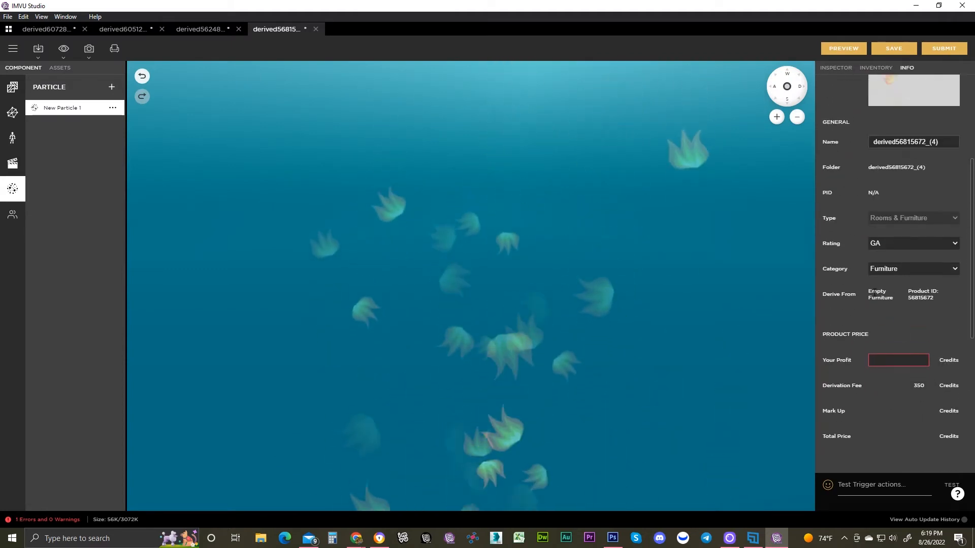
left_click(955, 269)
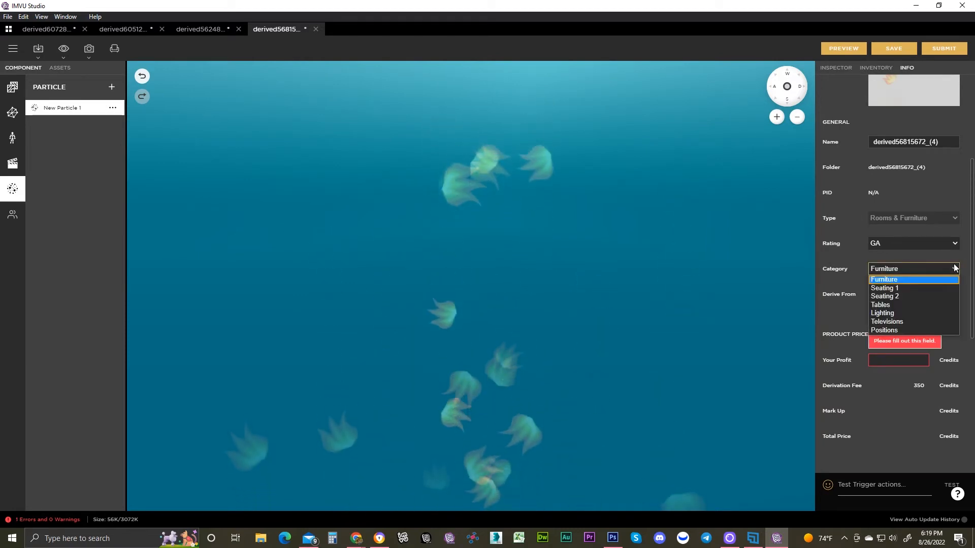
left_click(921, 311)
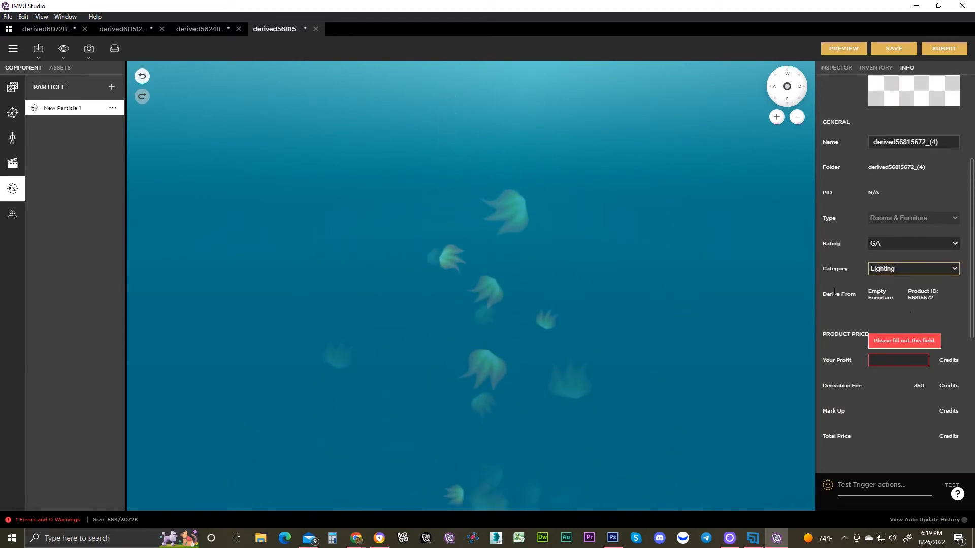
scroll(844, 296, "up", 3)
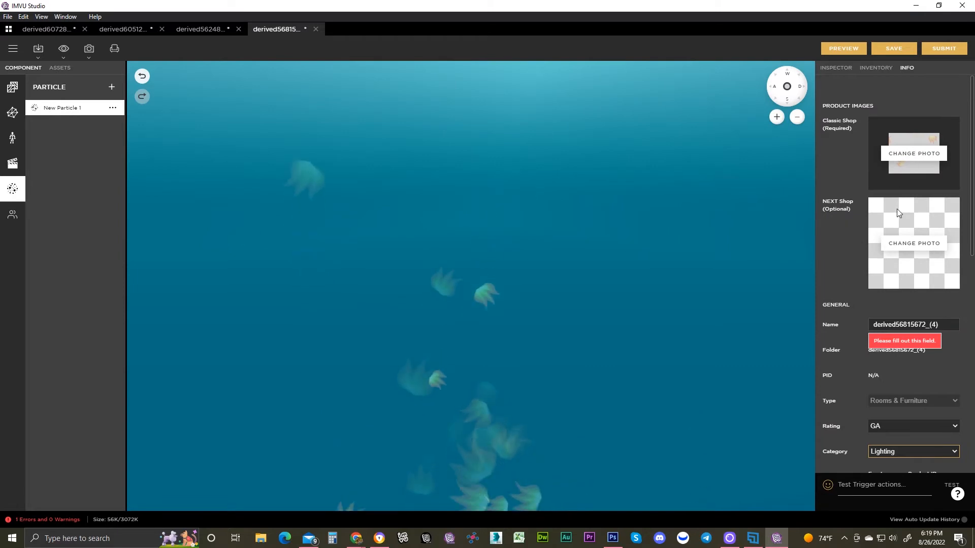
scroll(859, 261, "down", 4)
scroll(851, 260, "up", 4)
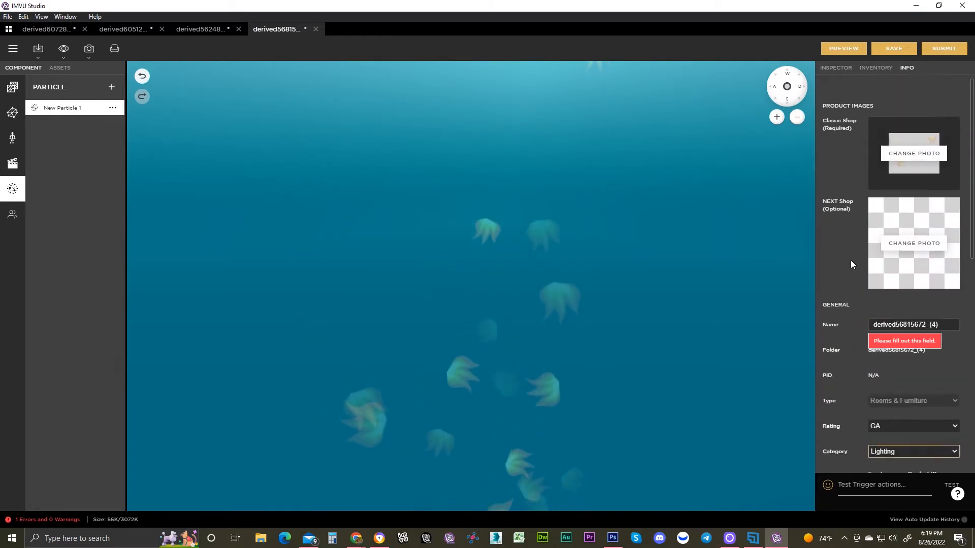
left_click(903, 162)
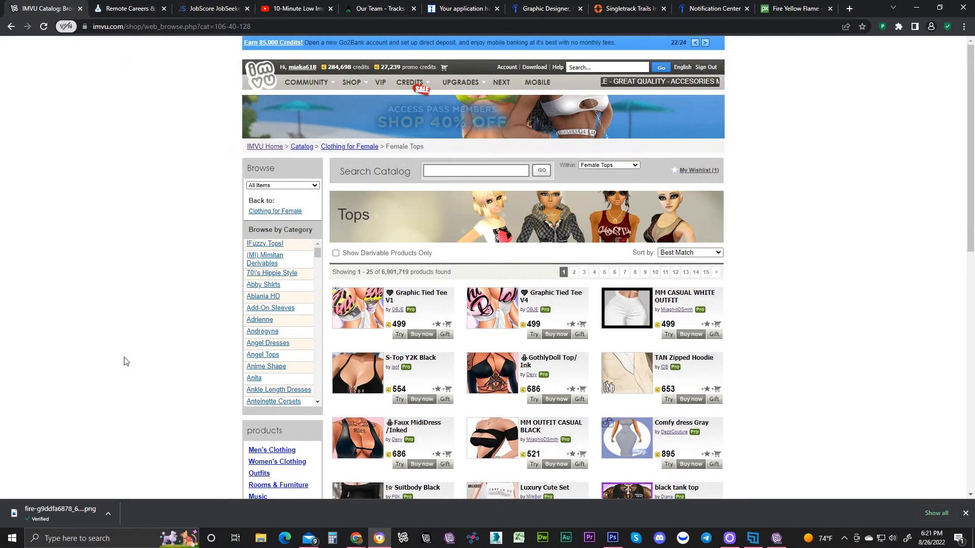
Step: Browse the Female Tops catalog in the web shop and check whether the Luxury Cute Set product can be derived
scroll(133, 352, "down", 3)
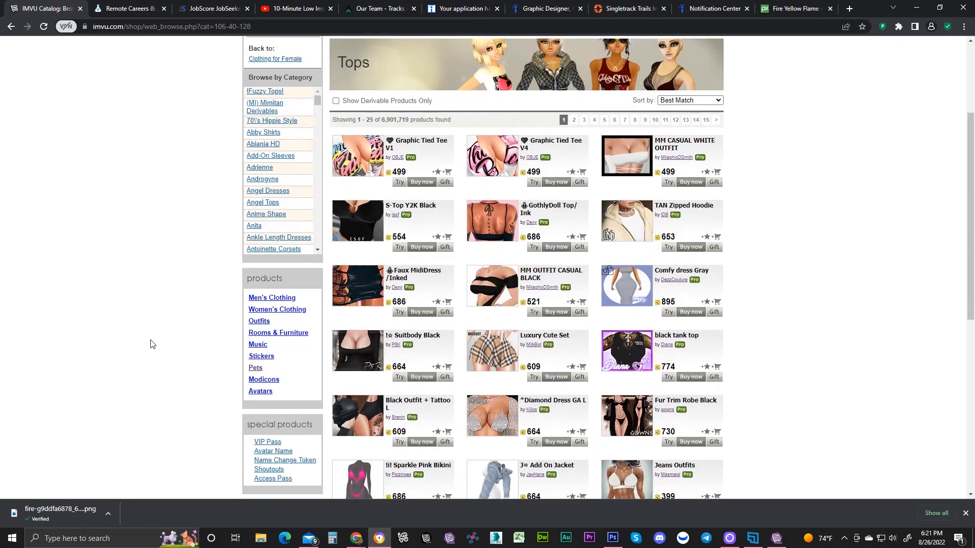
scroll(157, 335, "down", 2)
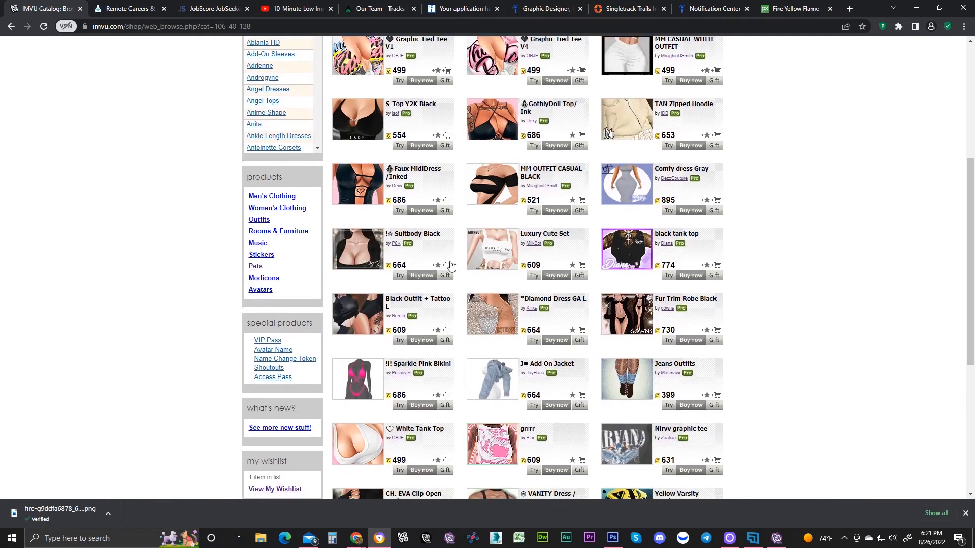
left_click(515, 264)
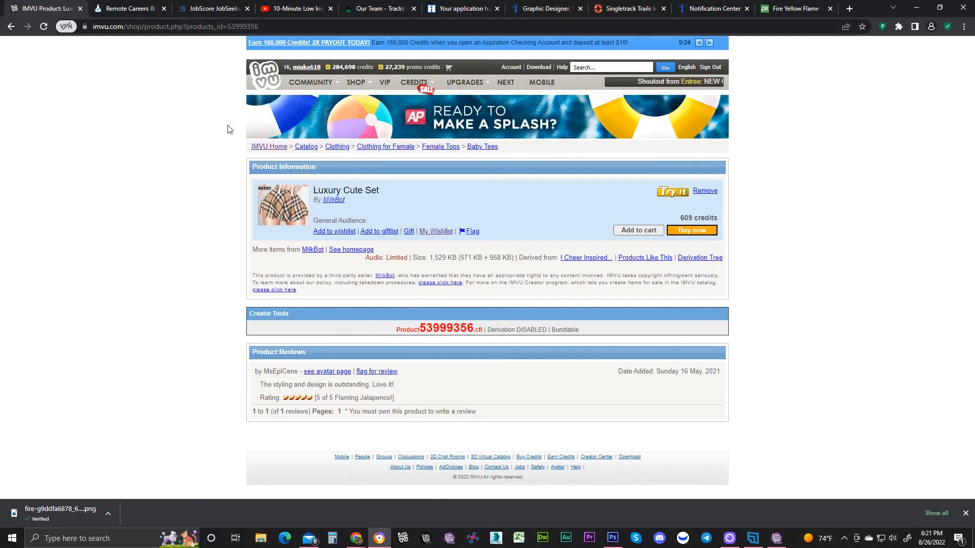
left_click(10, 27)
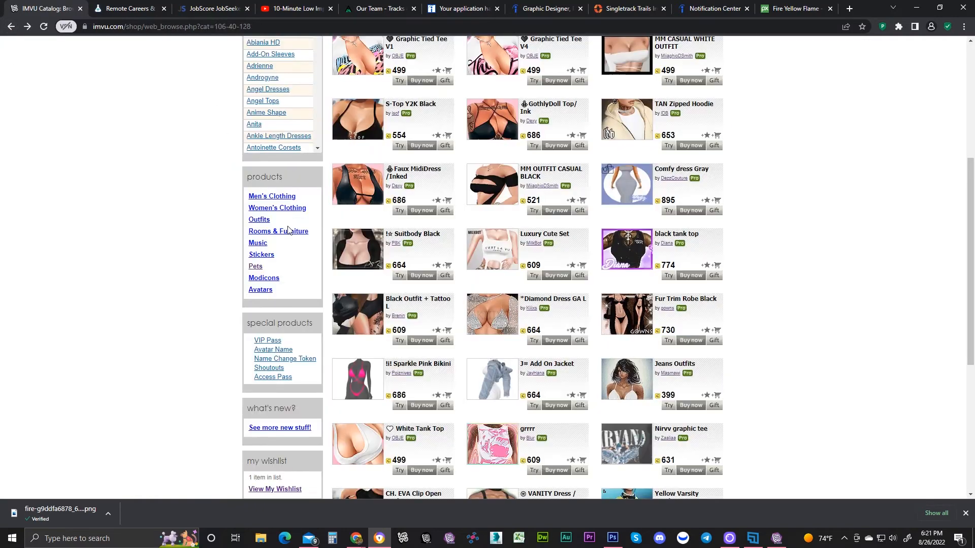
Step: Limit the Female Tops catalog to derivable products only and open the JUCCY Live Fast TEE product
scroll(444, 268, "up", 4)
left_click(335, 202)
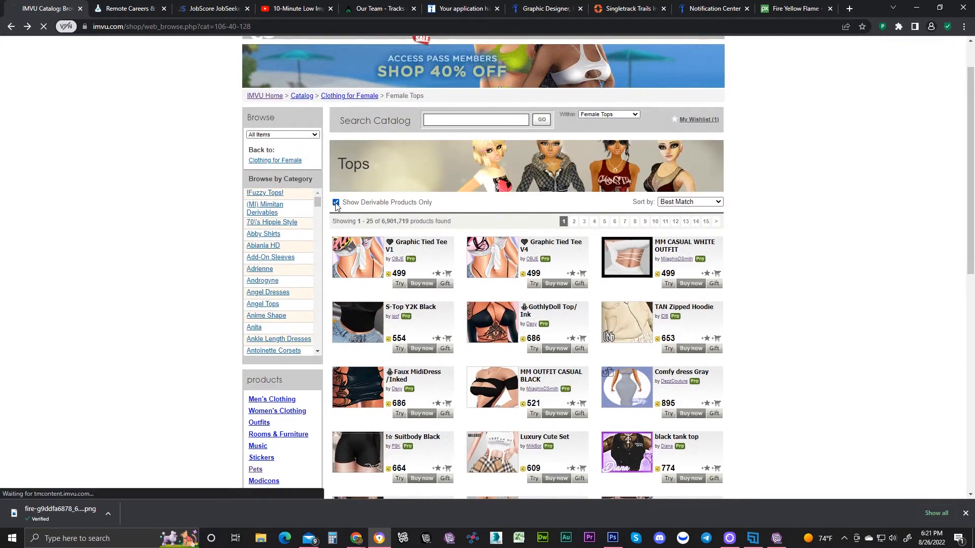
scroll(458, 309, "down", 3)
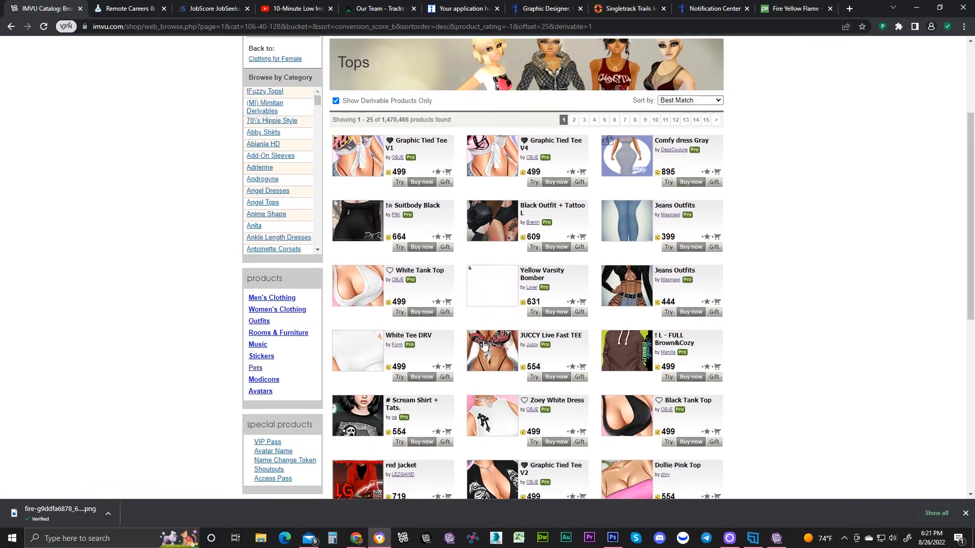
left_click(491, 366)
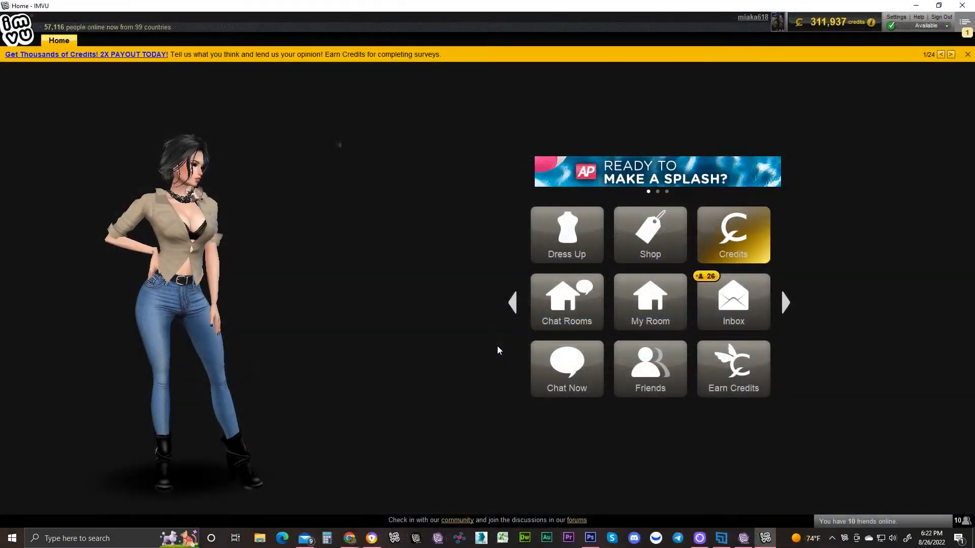
Step: Open the avatar's saved outfits in the Dress Up mode of the IMVU desktop client
left_click(512, 304)
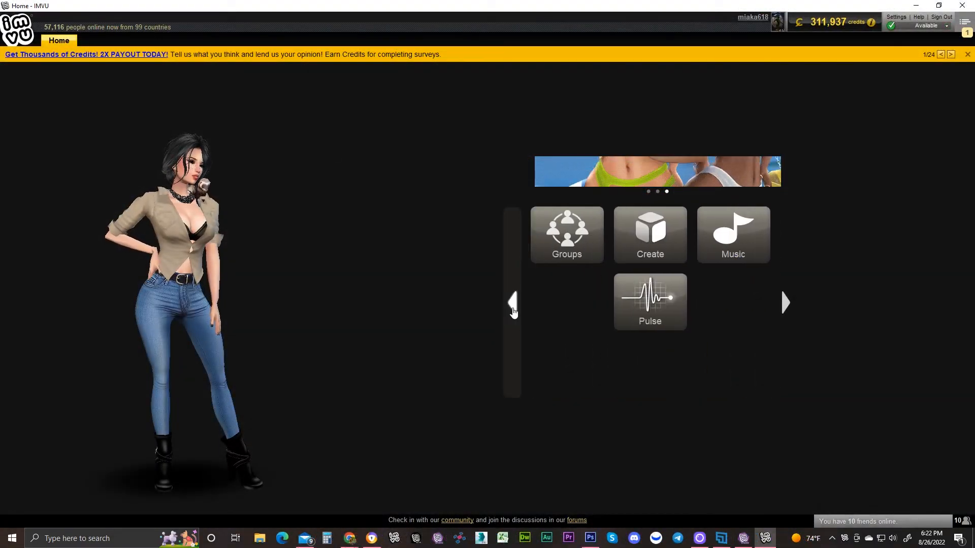
left_click(513, 307)
left_click(513, 307)
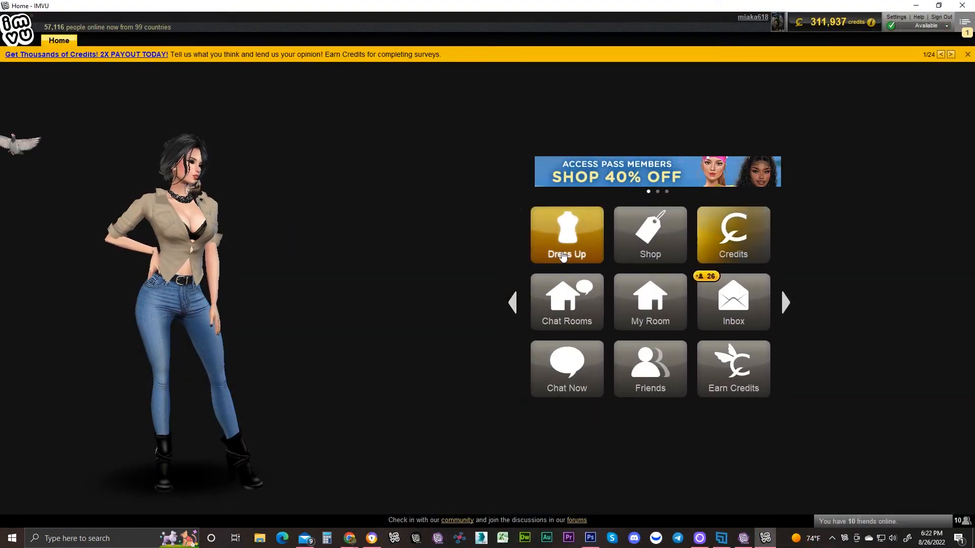
left_click(566, 235)
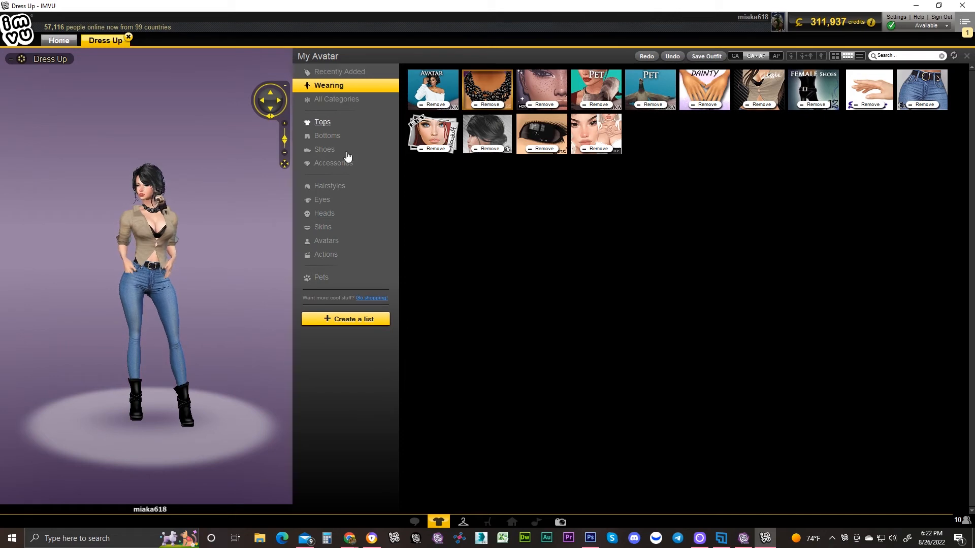
left_click(462, 523)
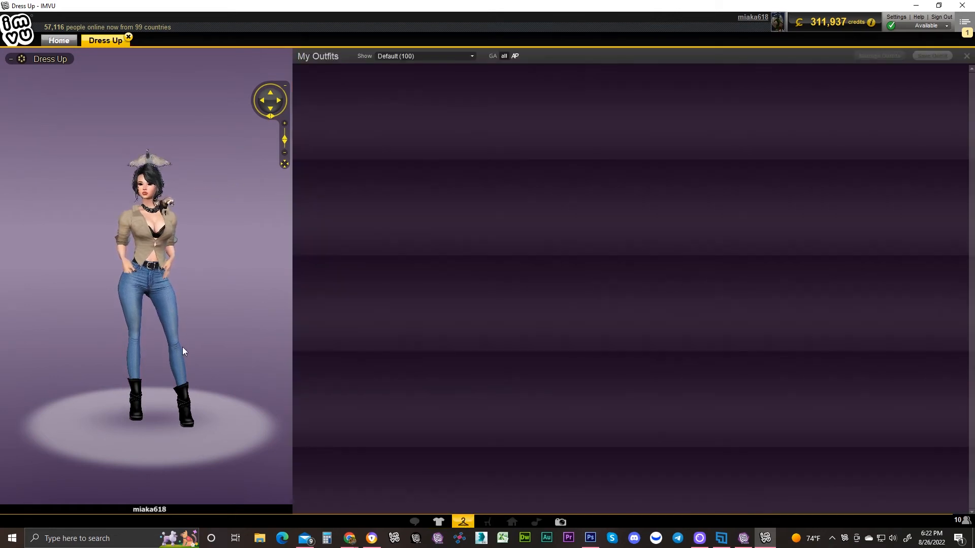
left_click_drag(178, 341, 160, 318)
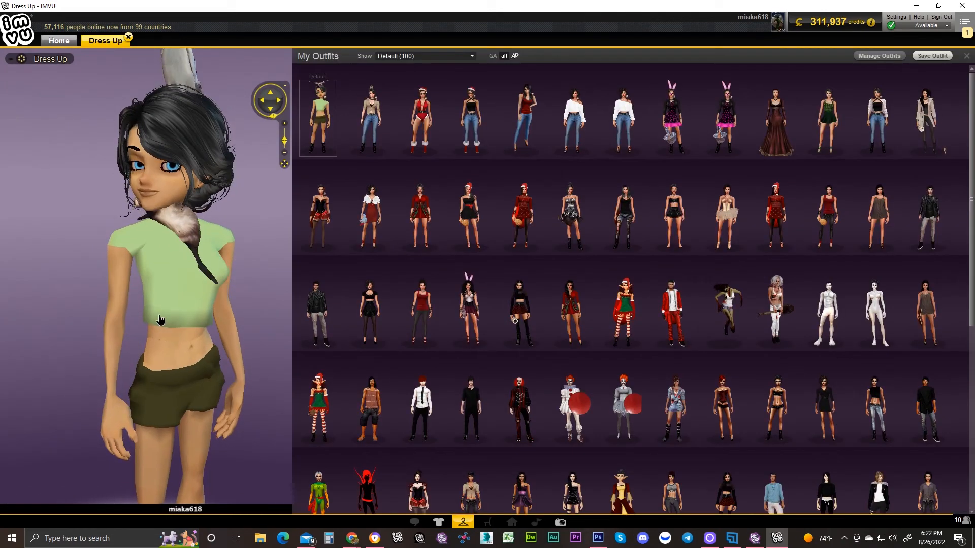
Step: Compare the outfit information of the default outfit and the beige shirt and jeans outfit, including their sale eligibility
mouse_move(314, 108)
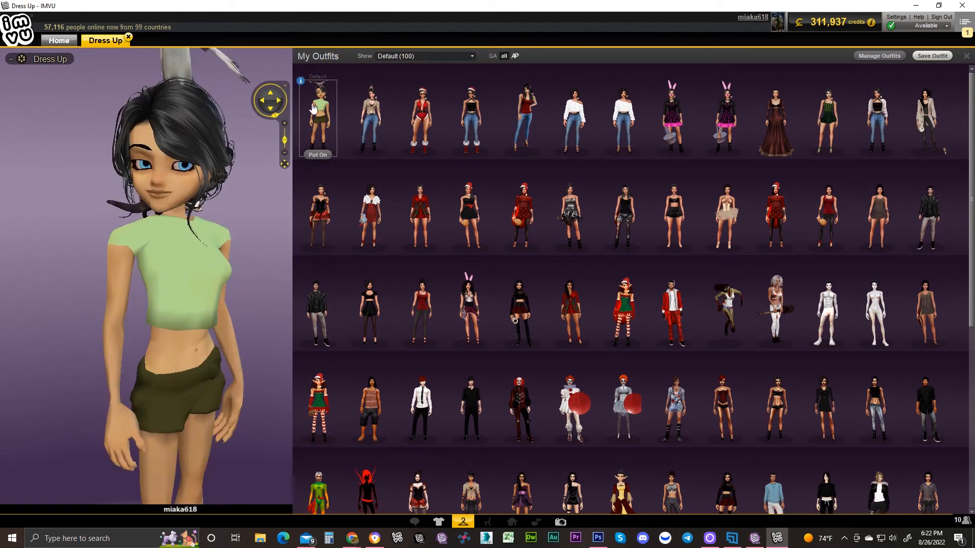
left_click(301, 82)
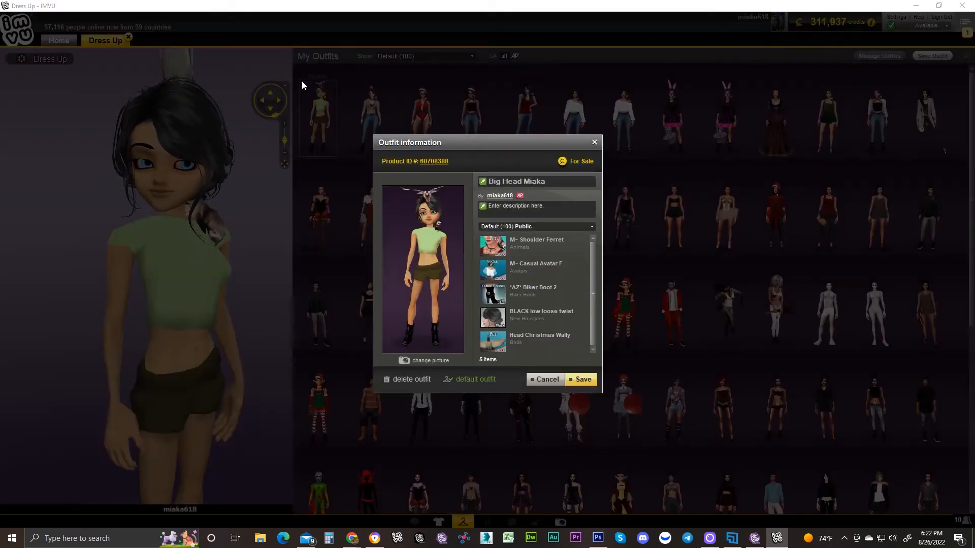
left_click(594, 142)
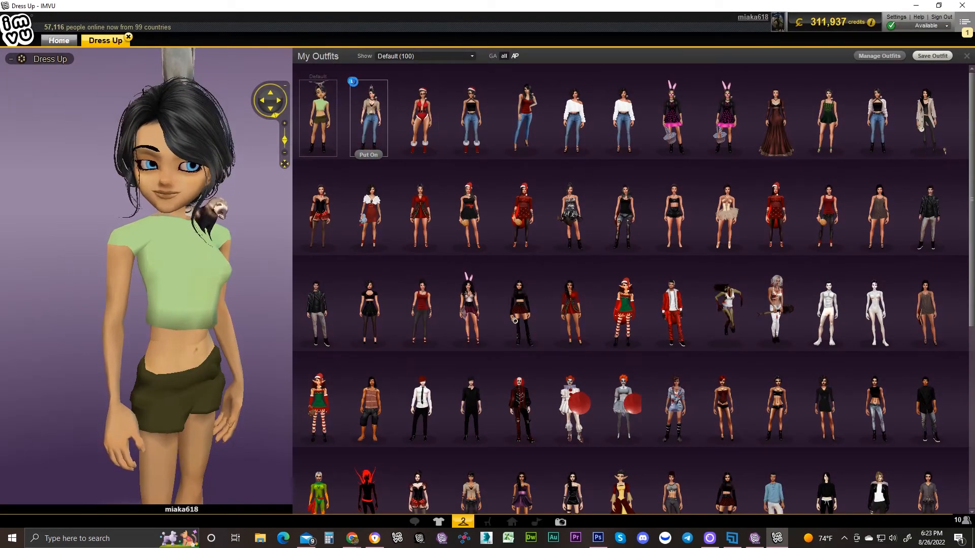
left_click(352, 82)
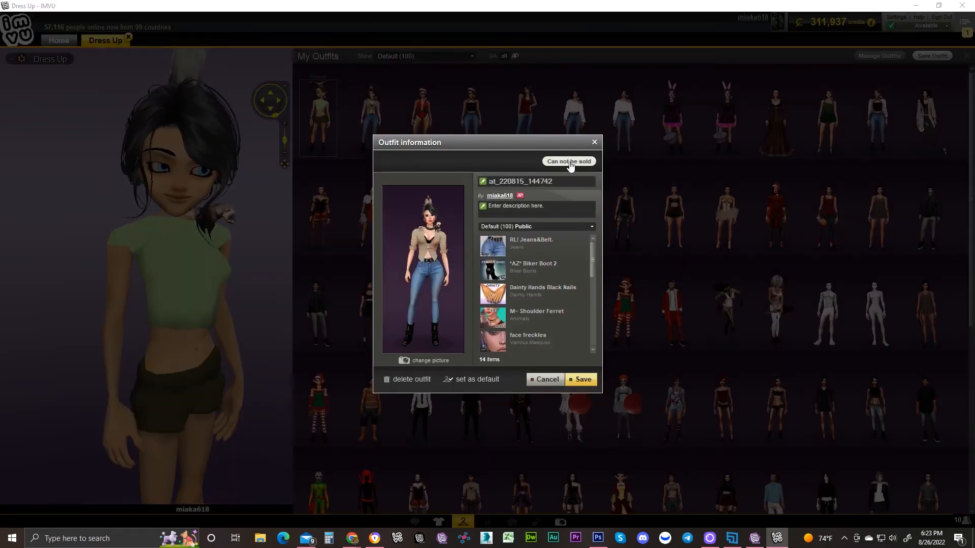
left_click(594, 142)
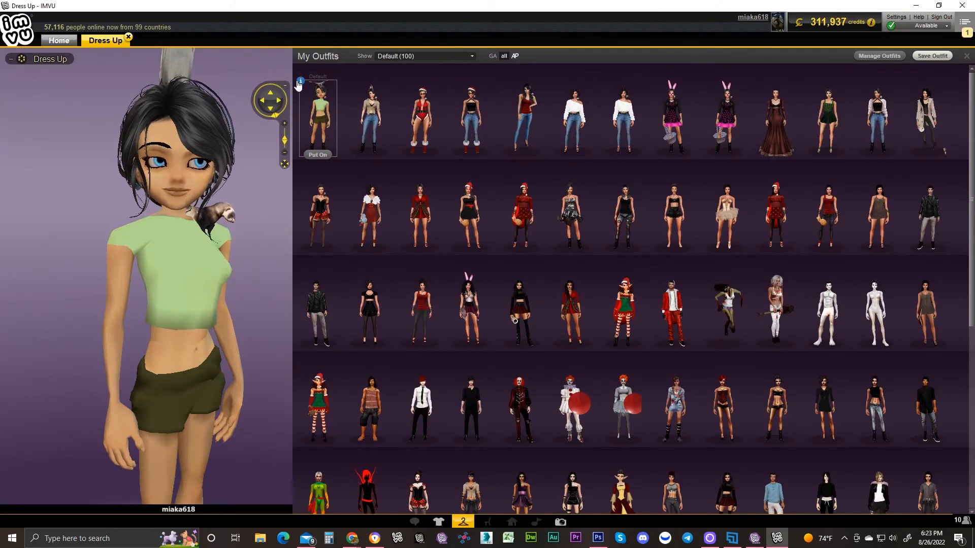
left_click(301, 81)
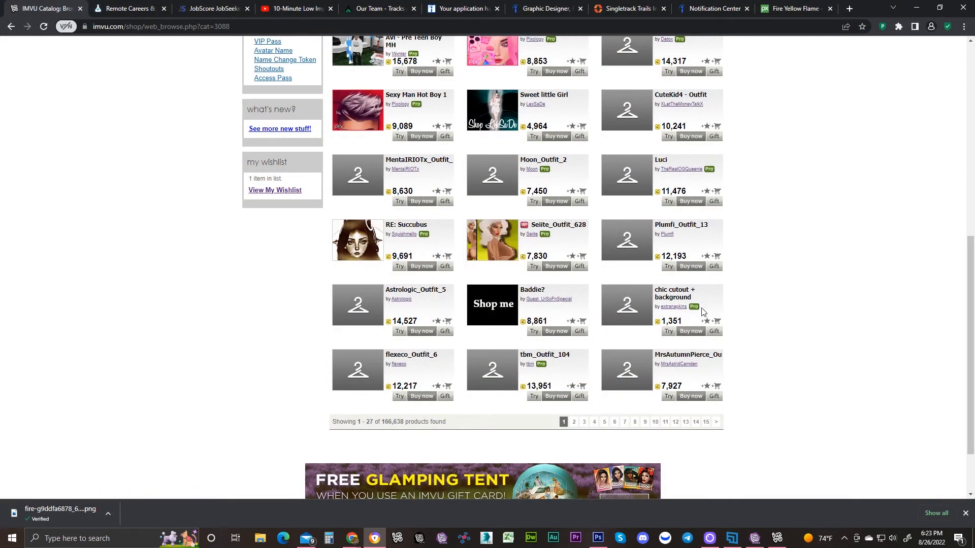
Step: Look through the Outfits category listing in the web shop catalog
scroll(703, 311, "up", 8)
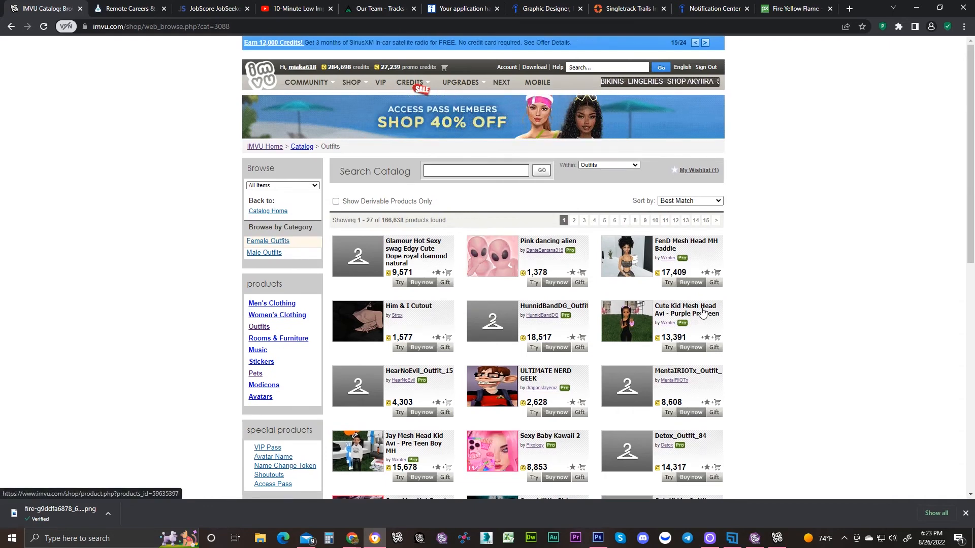